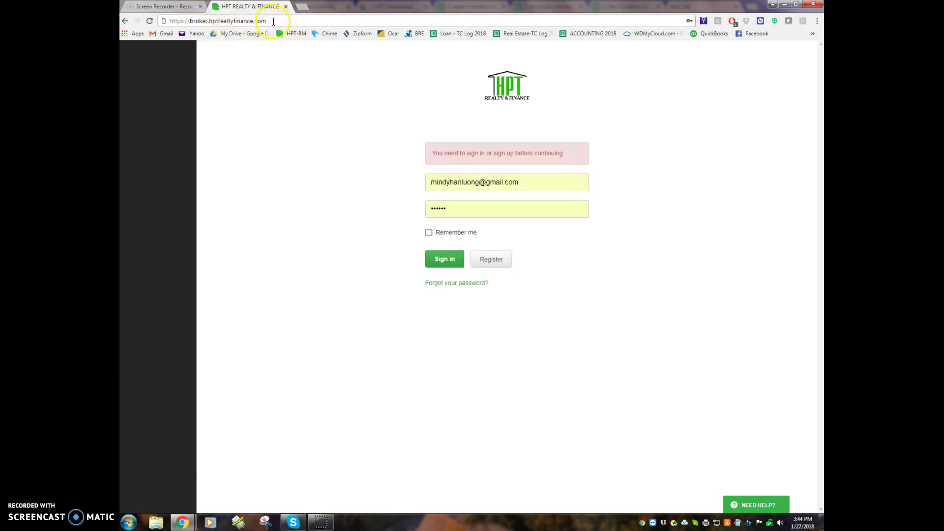
Sign in to the HPT broker portal with the agent's e-mail address and password
left_click_drag(527, 183, 400, 180)
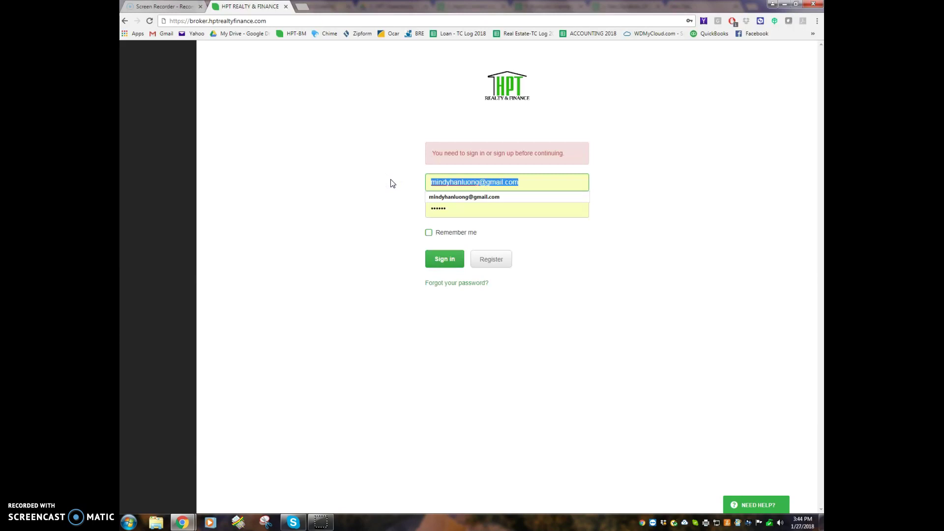
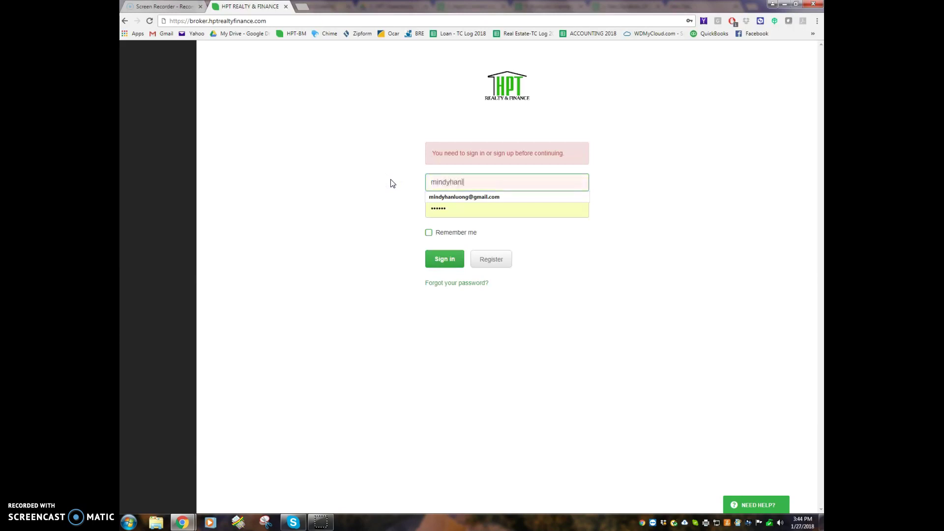
key("Tab")
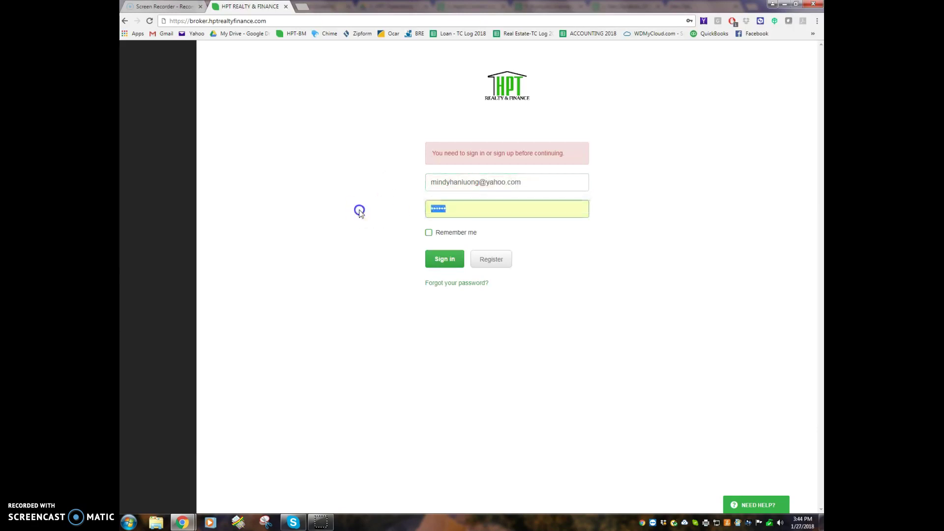
type("•••")
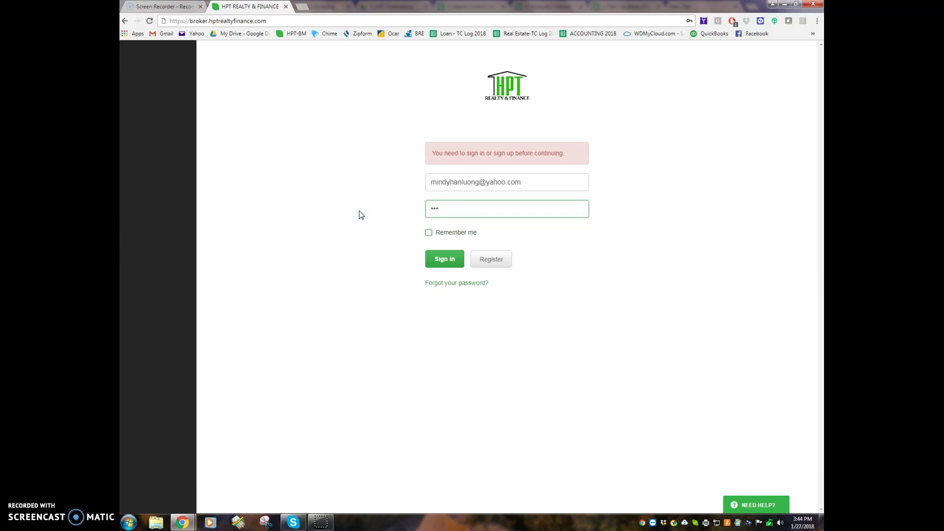
left_click(449, 261)
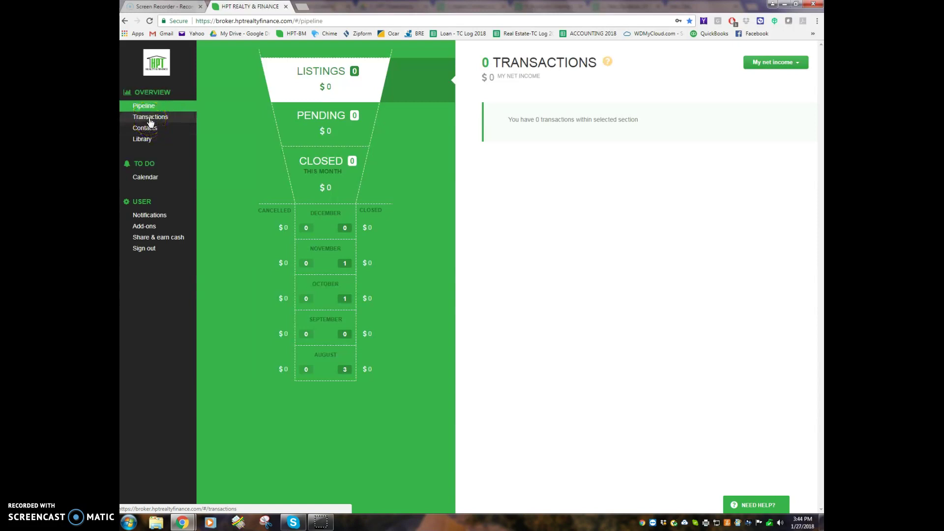
Open the Company Library from the Overview sidebar
left_click(143, 141)
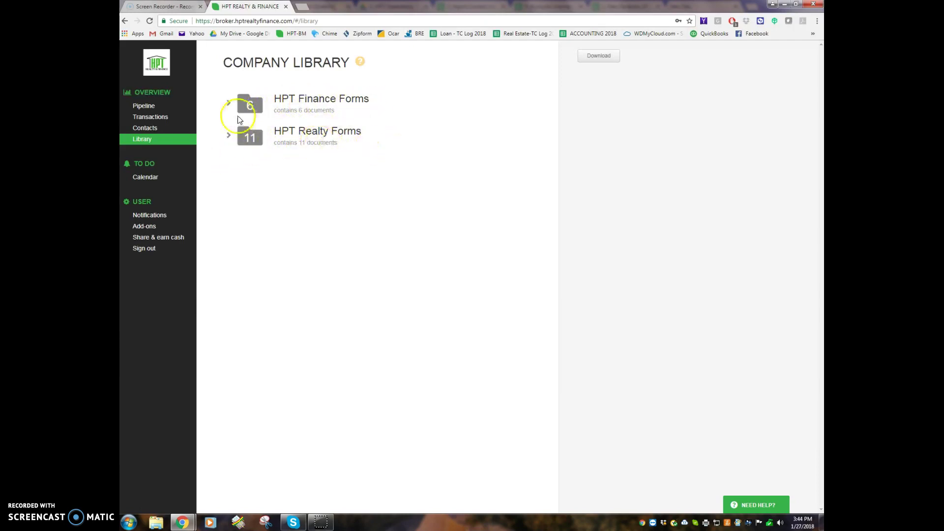
Expand HPT Finance Forms to preview the loan application, then expand HPT Realty Forms
left_click(229, 104)
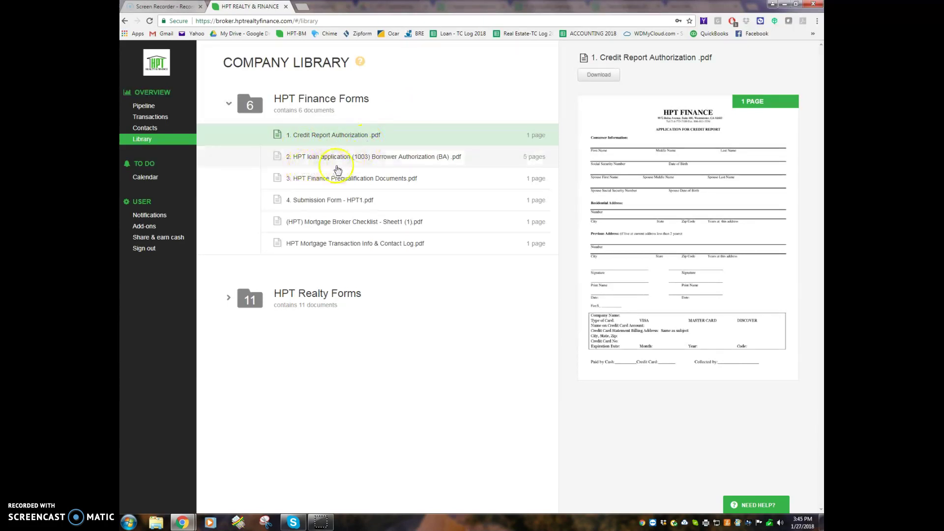
left_click(424, 158)
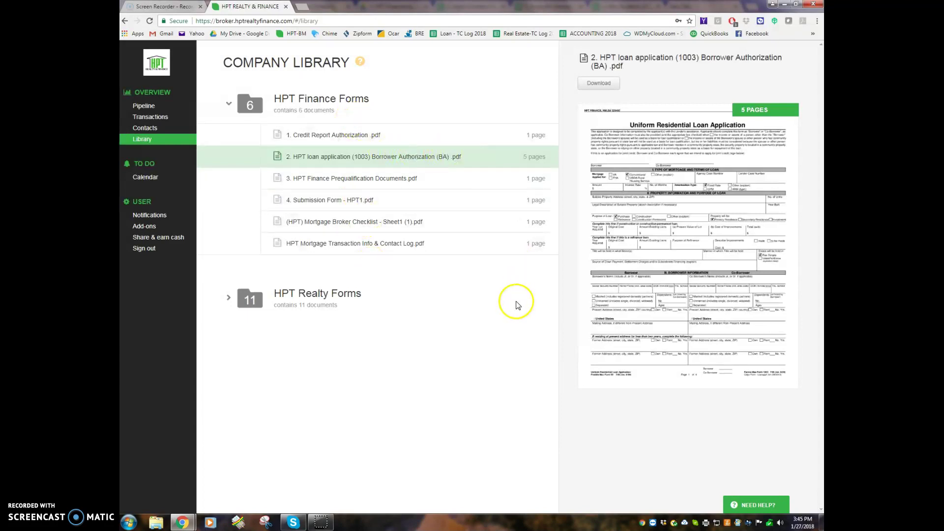
left_click(229, 298)
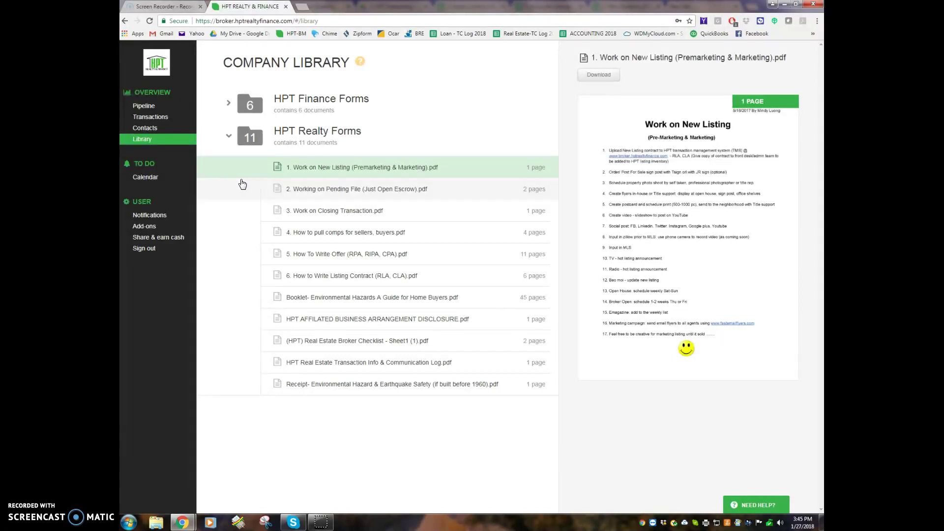
Read the Work on New Listing guide in the full-page viewer, then close it
left_click(326, 173)
left_click(341, 169)
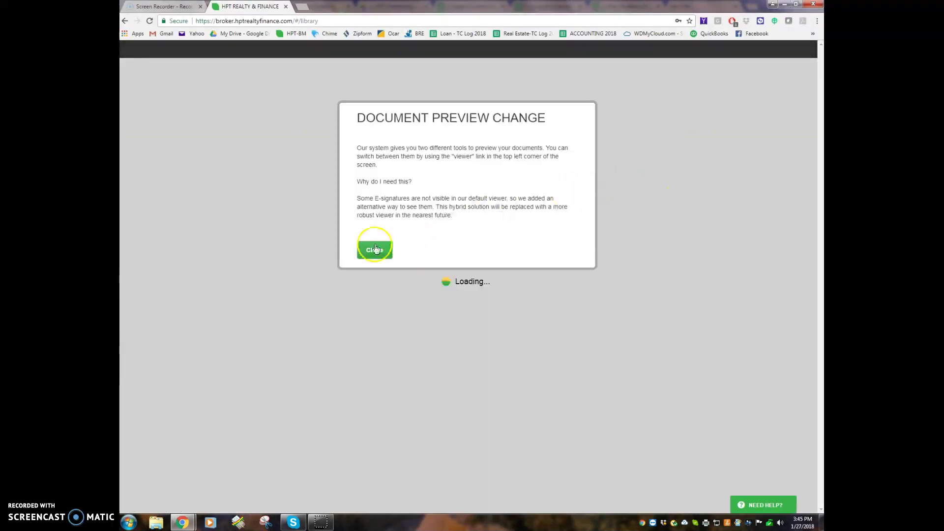
left_click(372, 251)
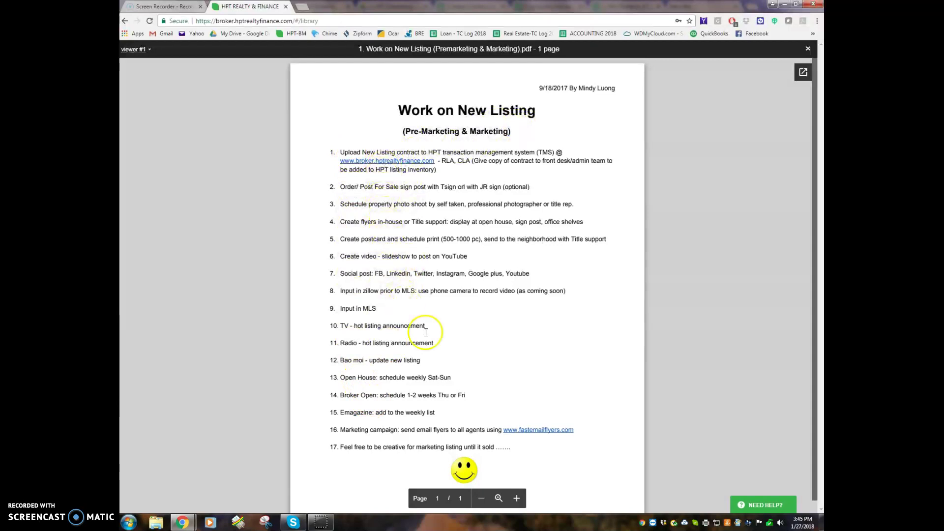
left_click(808, 49)
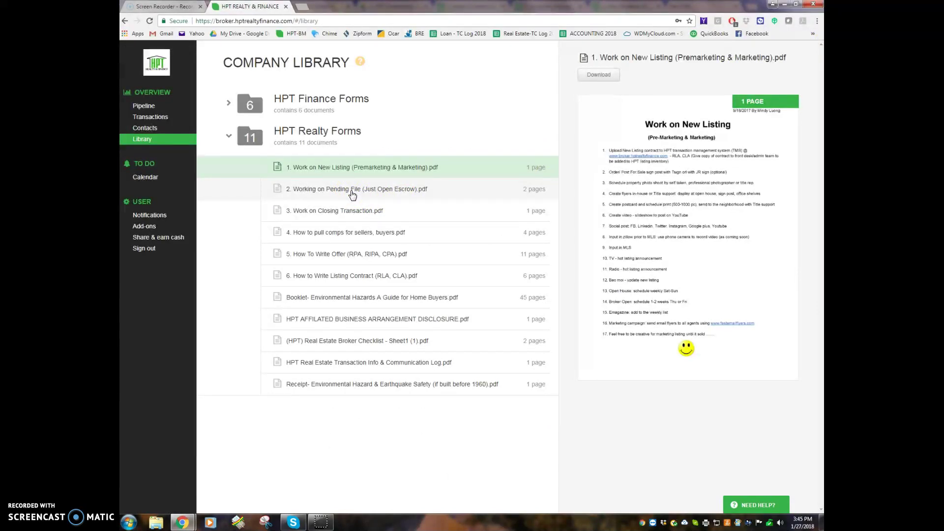
Read Working on Pending File full-page, then preview the Closing Transaction and How to pull comps guides
left_click(353, 194)
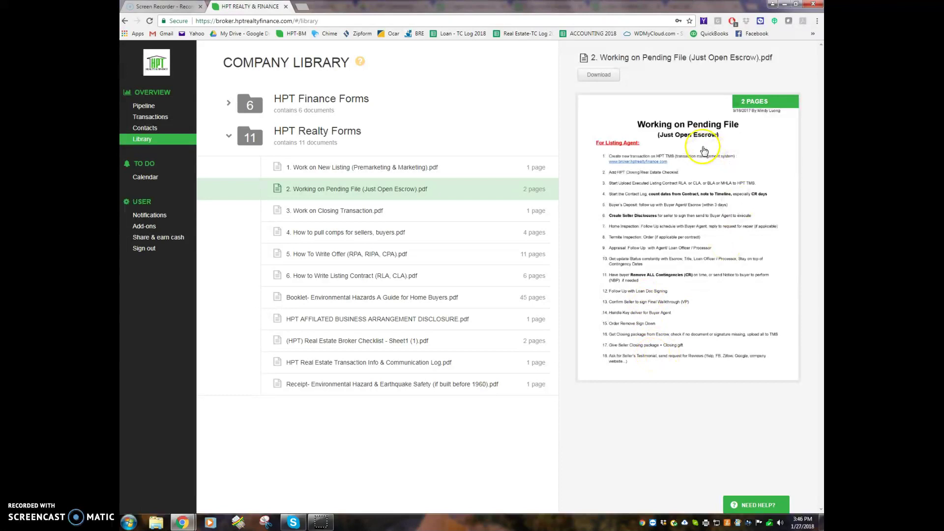
left_click(690, 184)
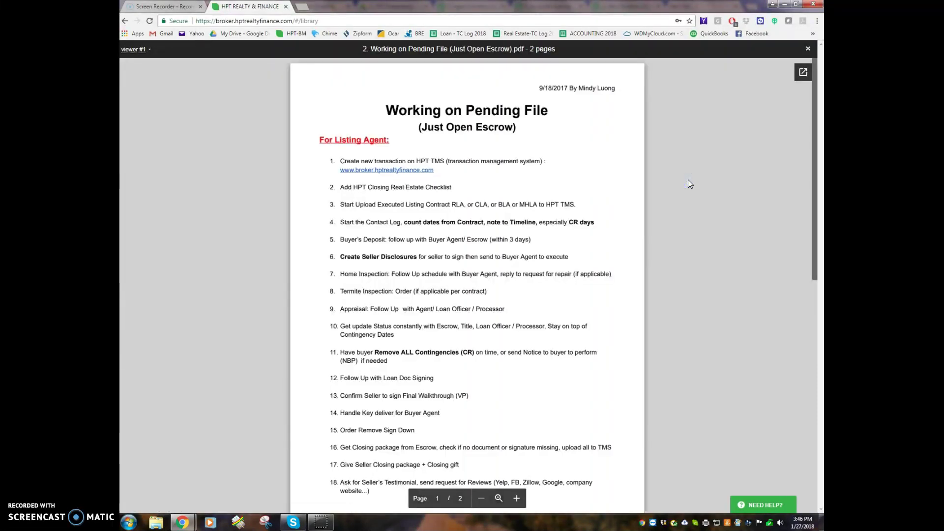
left_click(807, 50)
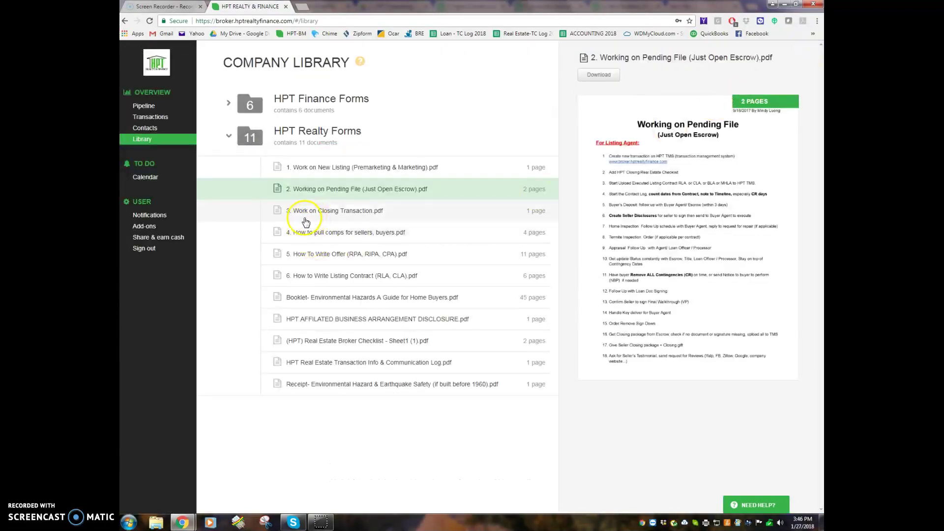
left_click(358, 217)
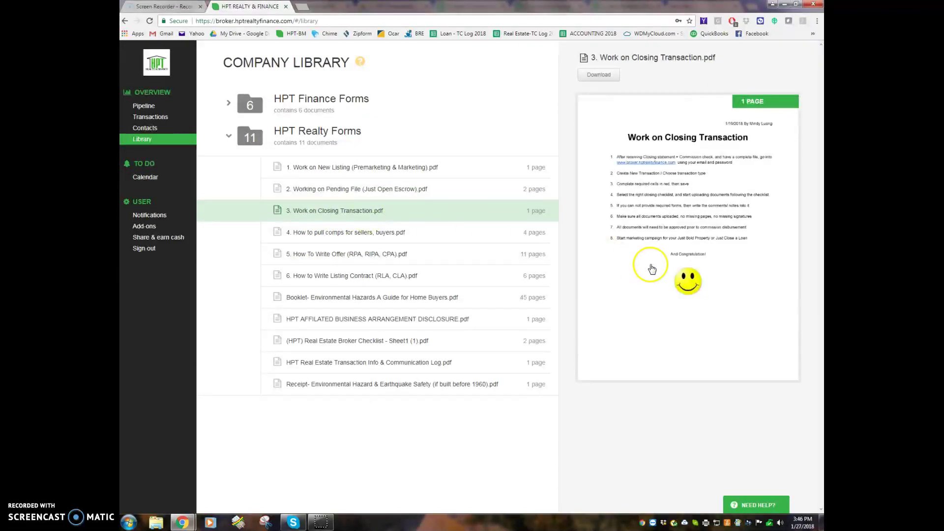
left_click(342, 240)
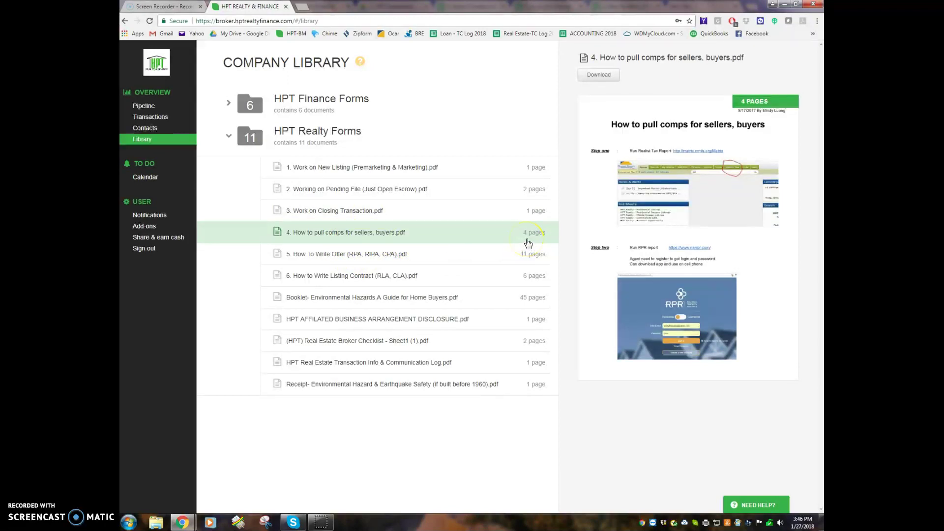
left_click(744, 261)
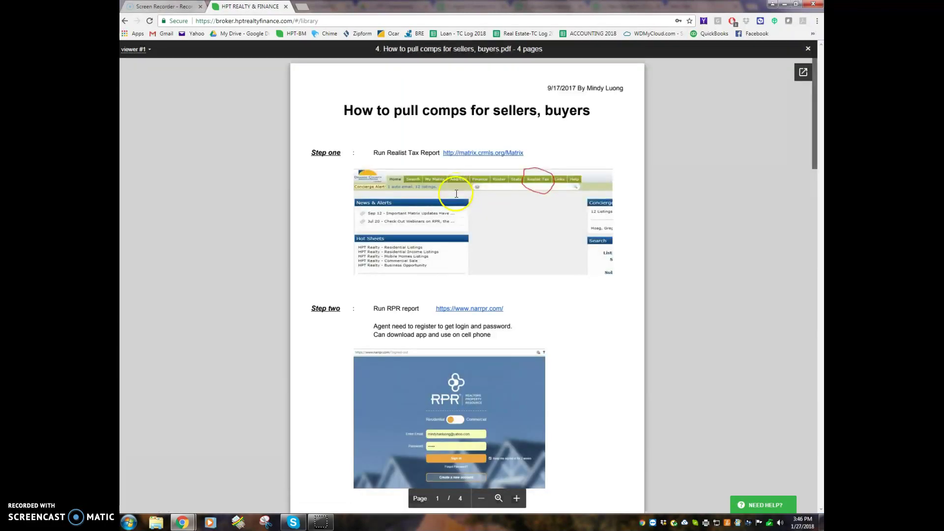
scroll(448, 315, "down", 7)
scroll(421, 413, "down", 3)
scroll(418, 412, "up", 10)
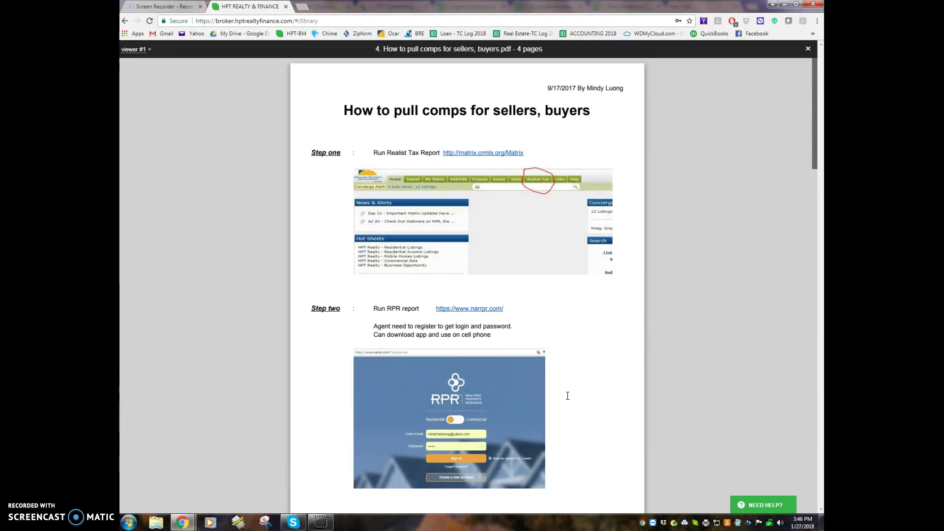
scroll(567, 396, "down", 8)
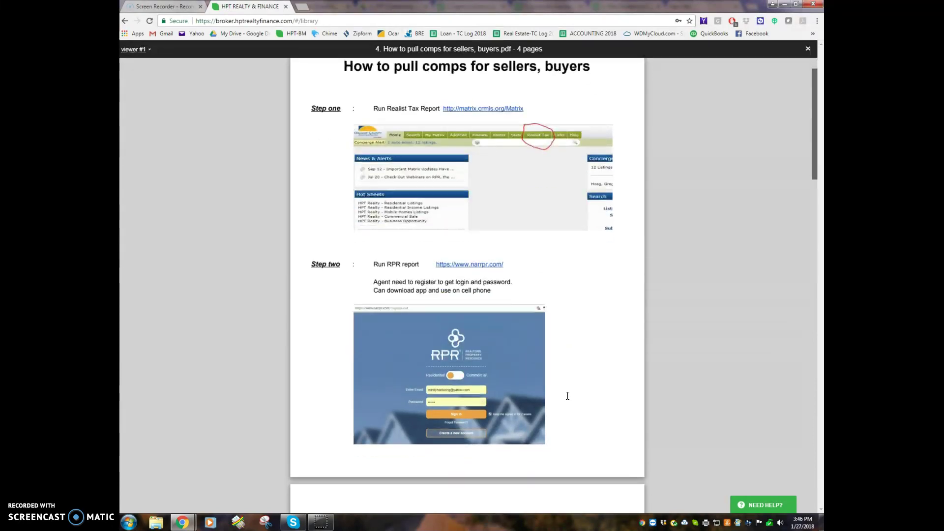
scroll(568, 396, "down", 3)
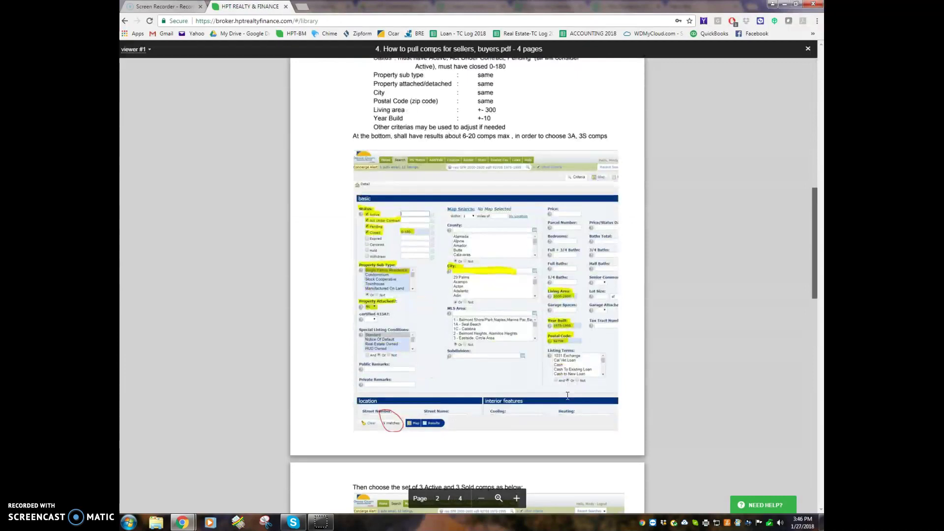
scroll(568, 396, "down", 4)
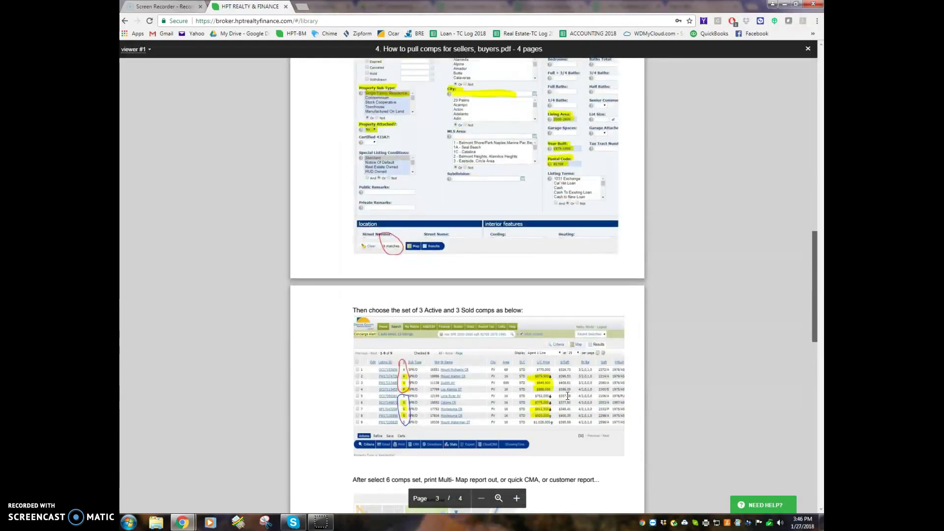
scroll(568, 396, "up", 4)
scroll(567, 396, "up", 12)
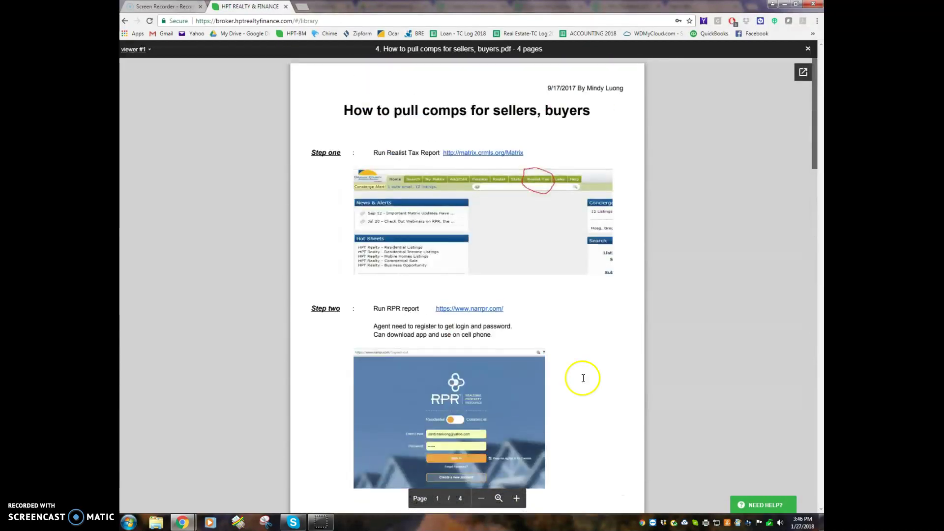
left_click(808, 49)
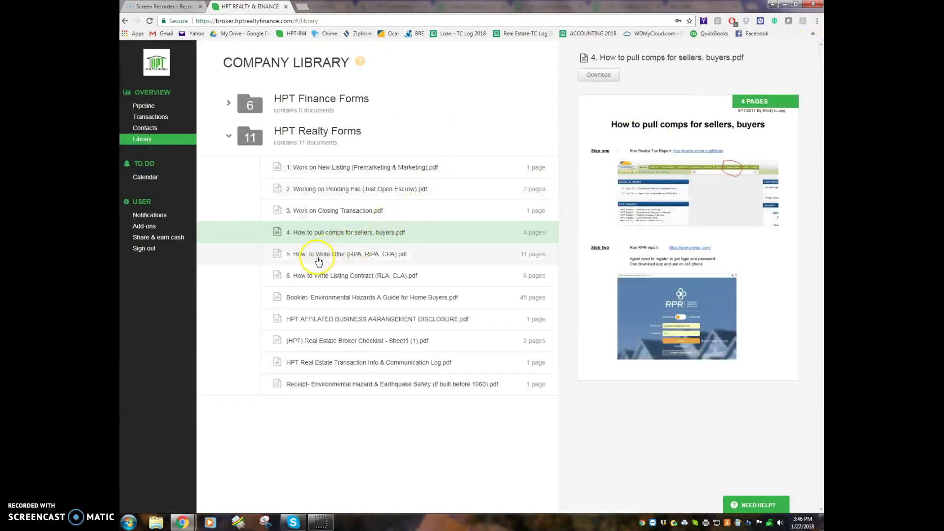
Read the How To Write Offer guide full-page through page 8, then close it
left_click(351, 260)
left_click(357, 254)
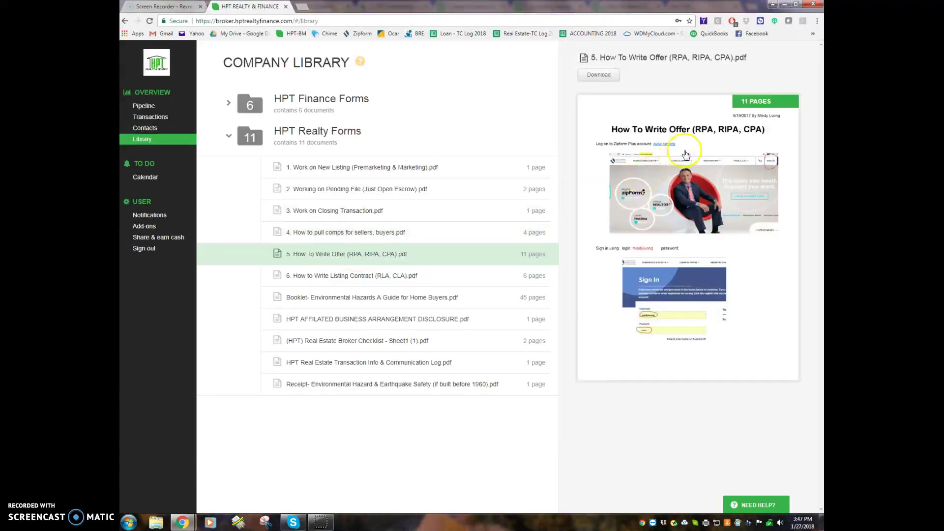
left_click(716, 116)
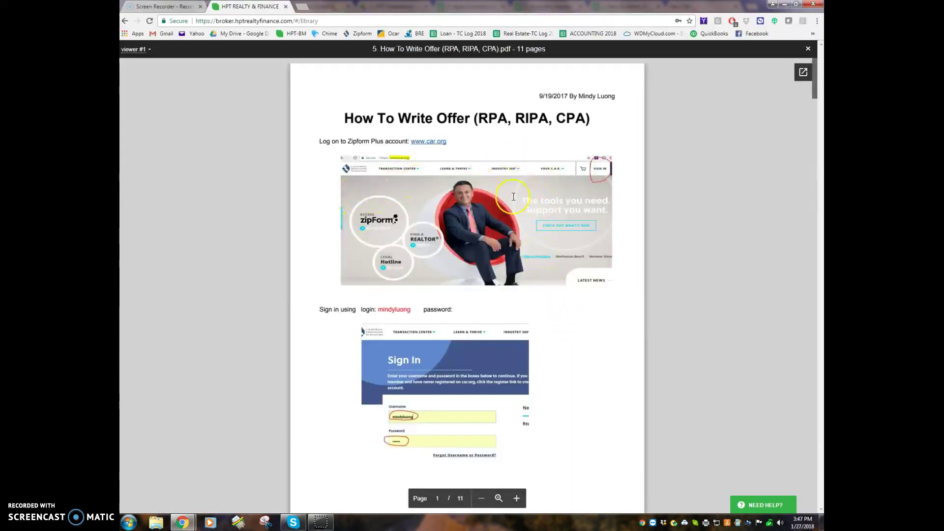
scroll(565, 373, "down", 3)
scroll(485, 345, "down", 15)
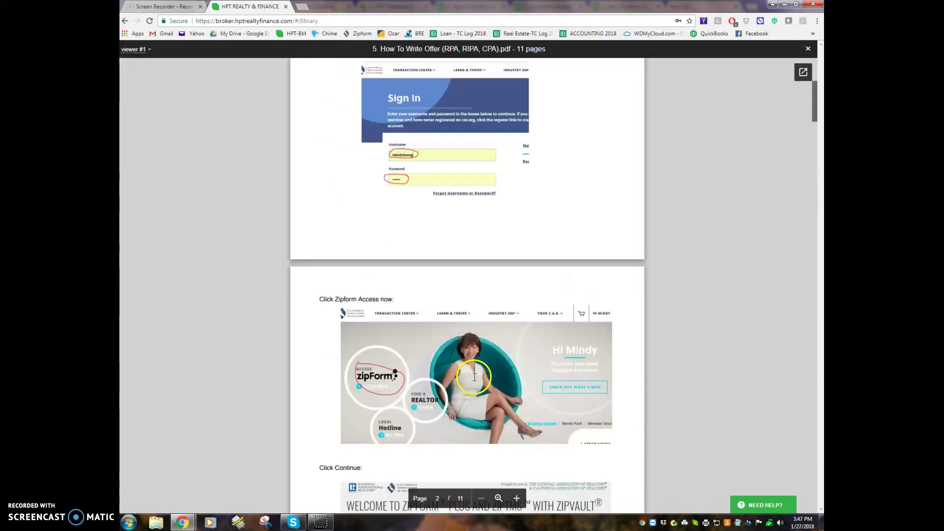
scroll(475, 377, "down", 12)
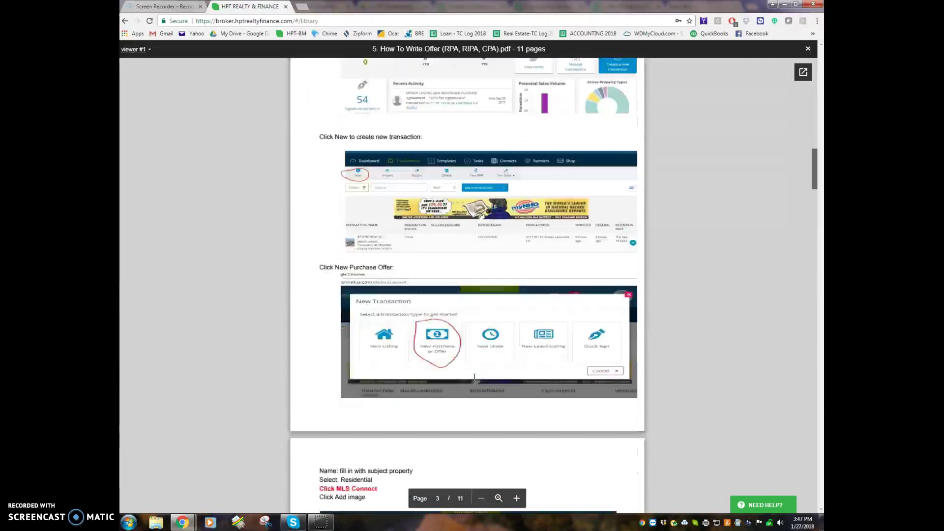
scroll(475, 377, "down", 11)
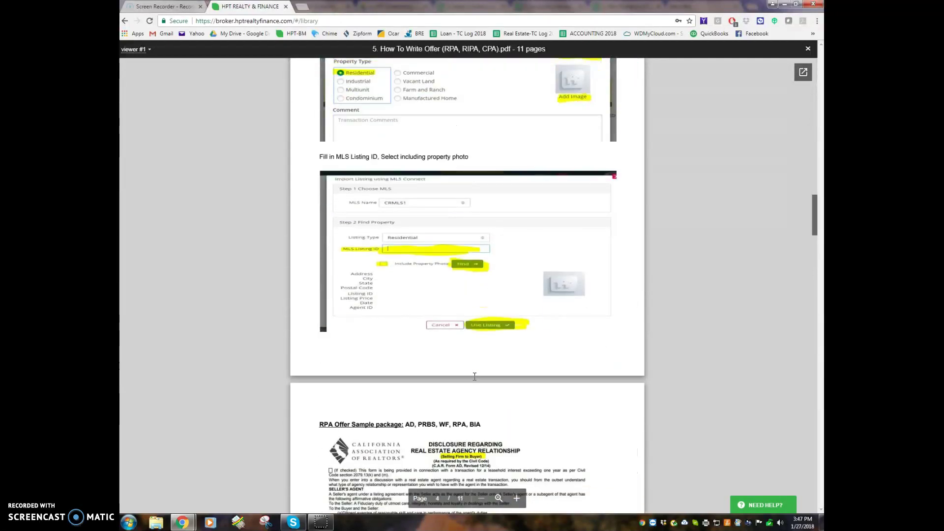
scroll(475, 377, "down", 18)
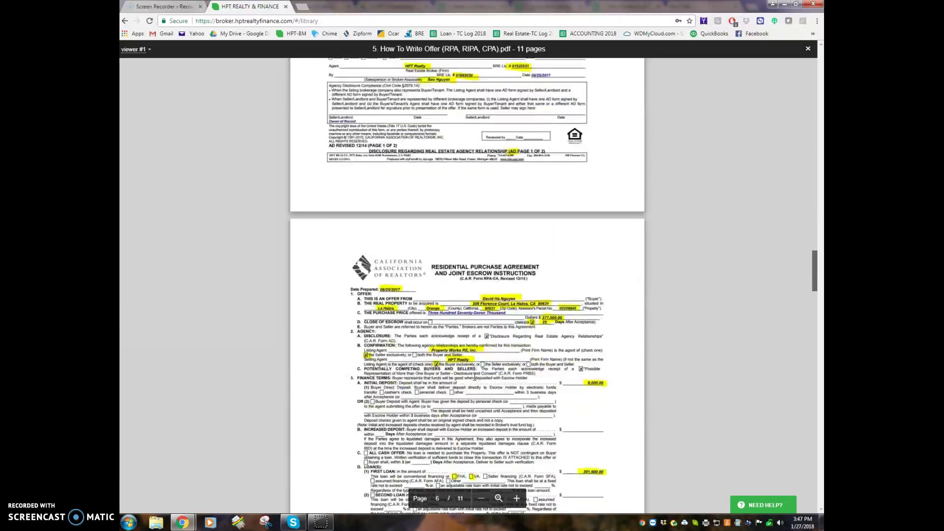
scroll(475, 377, "down", 10)
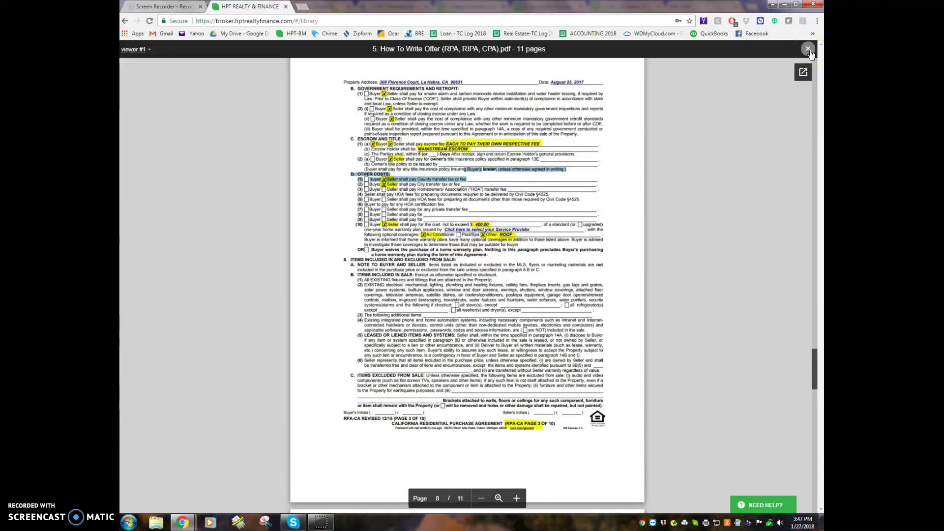
left_click(810, 51)
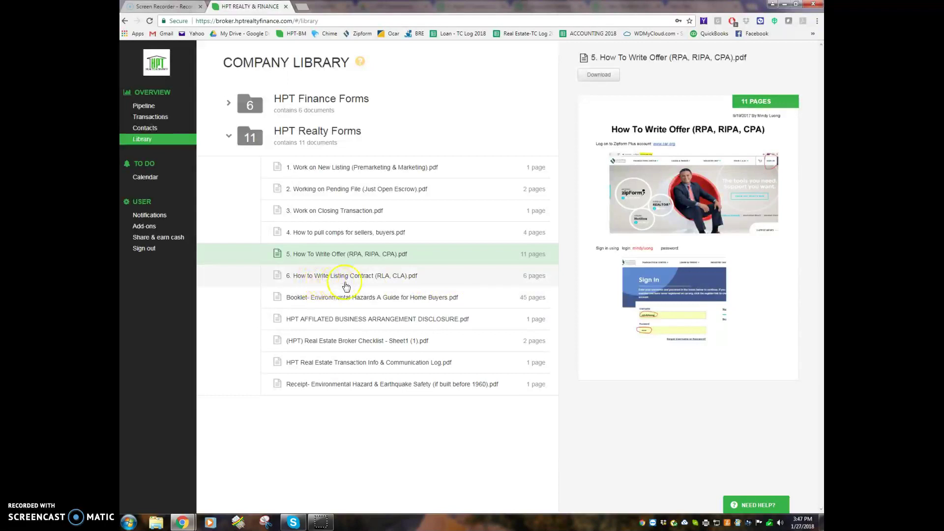
Preview the Listing Contract and environmental hazard forms, then open the affiliated business disclosure full-page
left_click(368, 280)
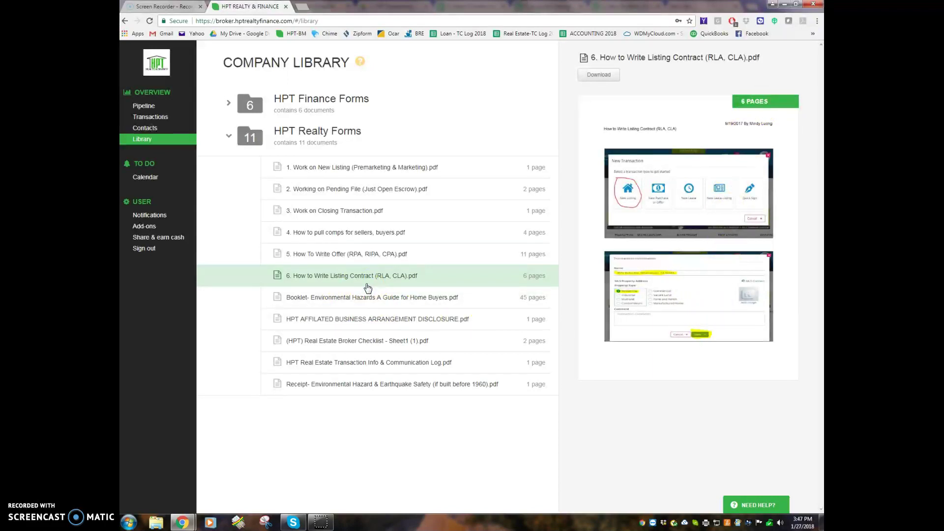
left_click(344, 303)
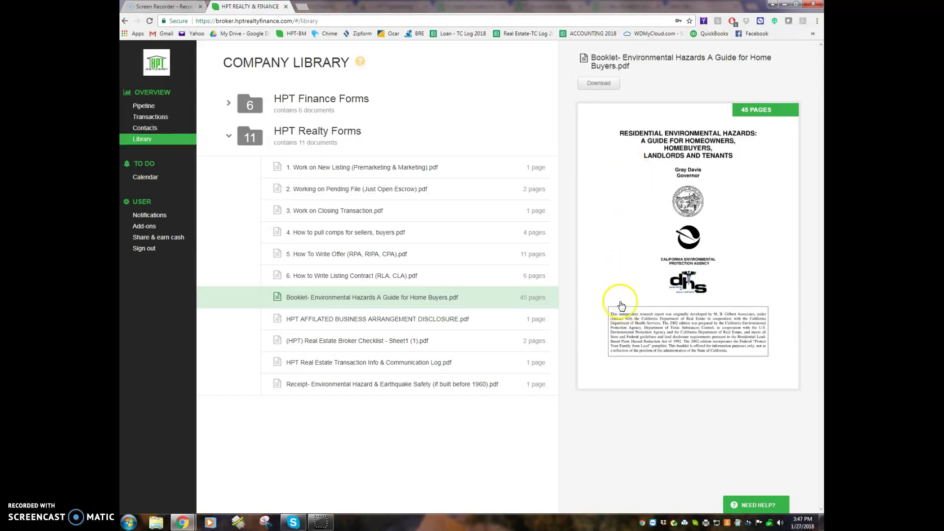
left_click(328, 385)
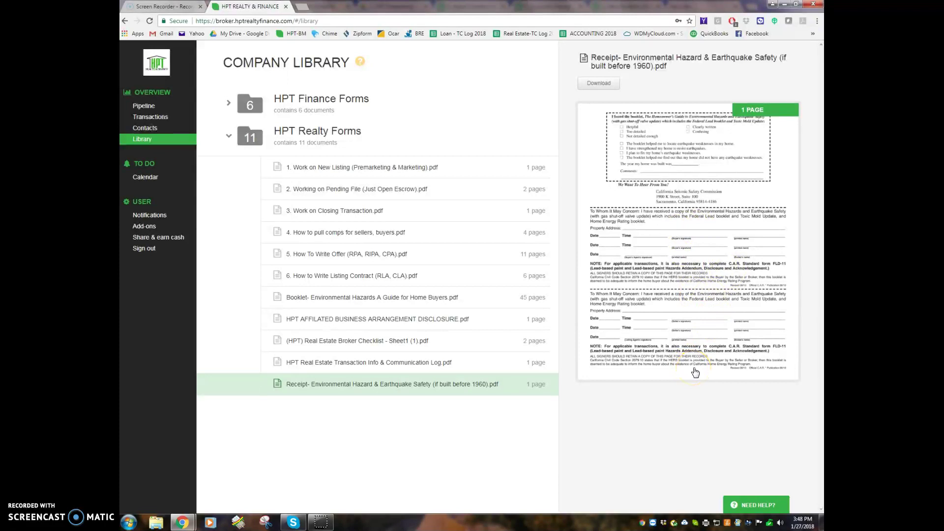
left_click(412, 327)
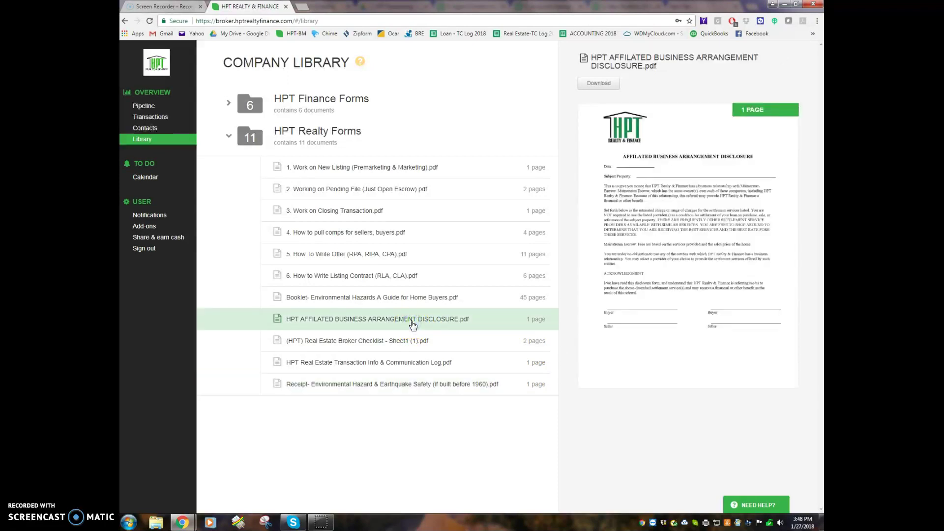
left_click(722, 204)
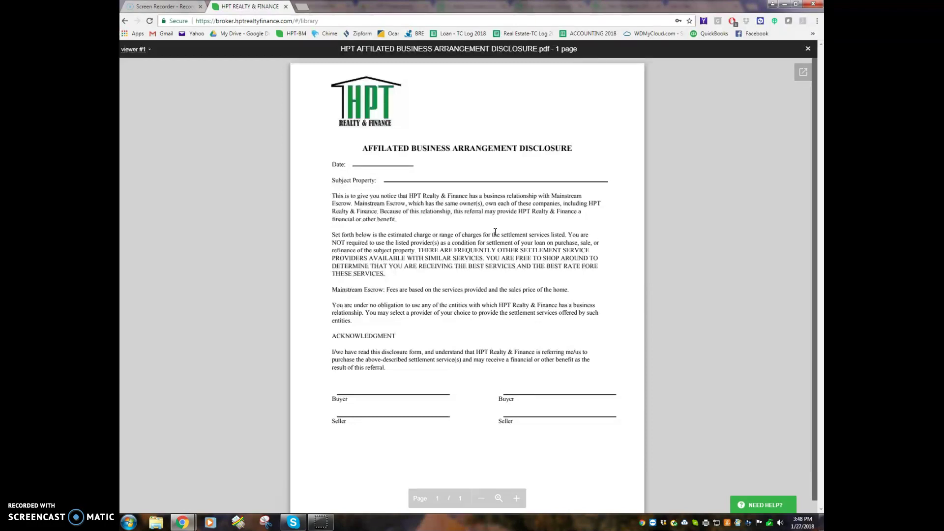
Close the disclosure and read through the broker file checklist full-page
left_click(809, 49)
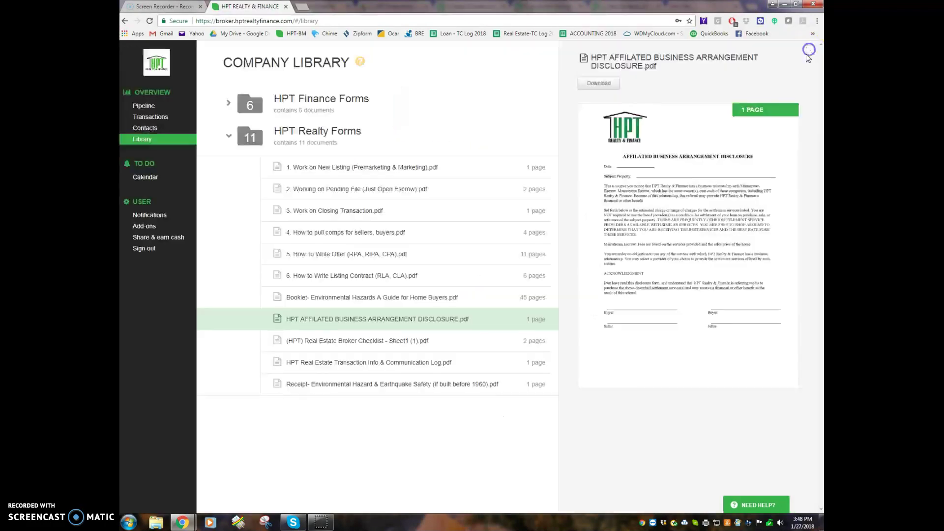
left_click(352, 345)
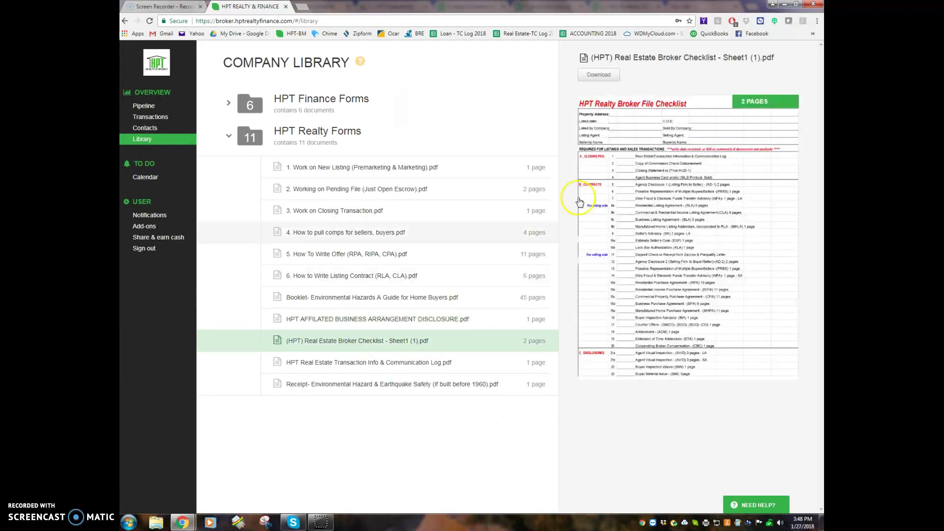
left_click(677, 182)
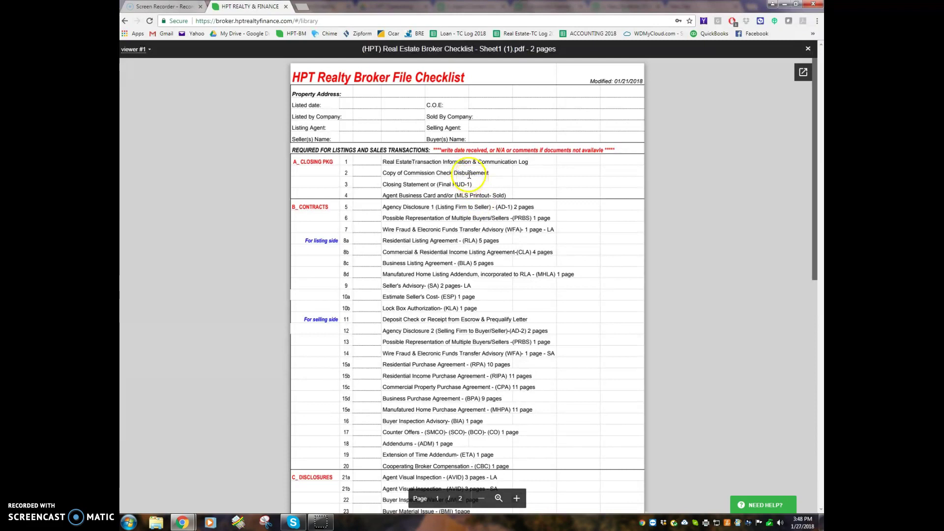
scroll(510, 374, "down", 3)
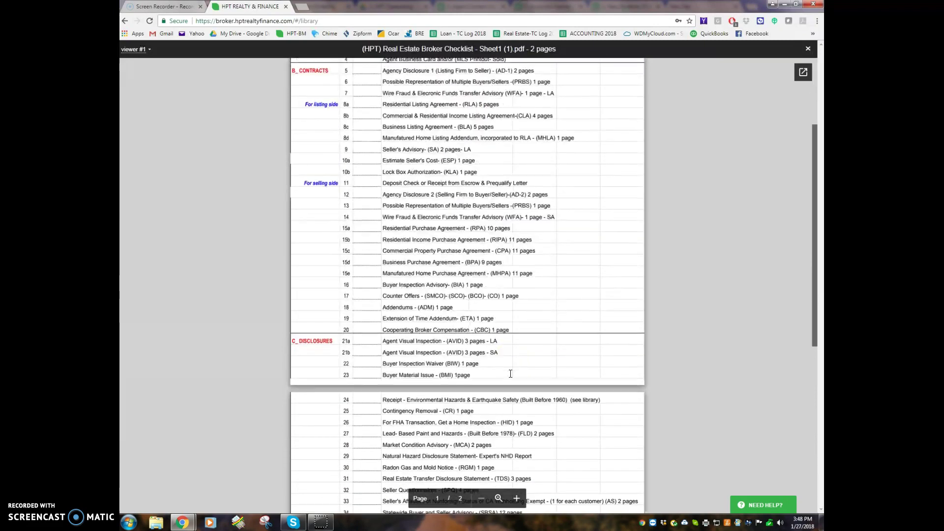
scroll(511, 374, "down", 6)
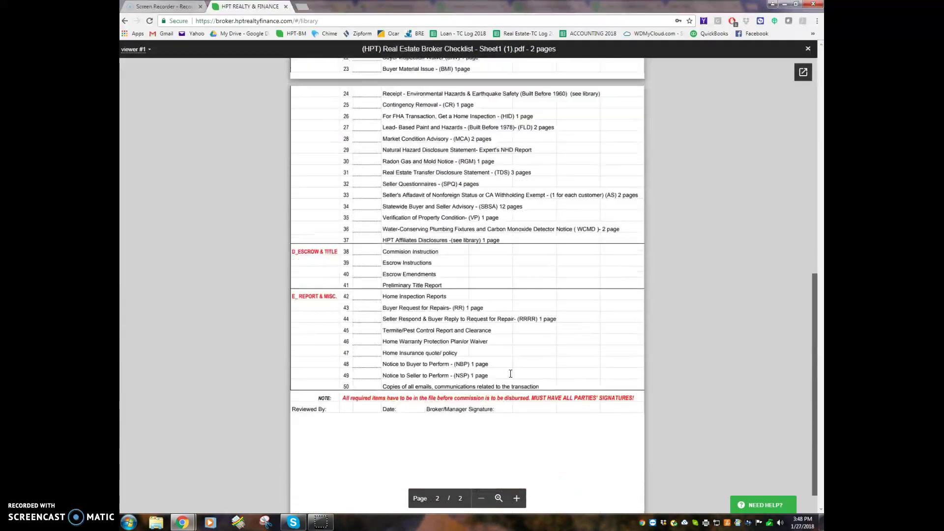
left_click(518, 432)
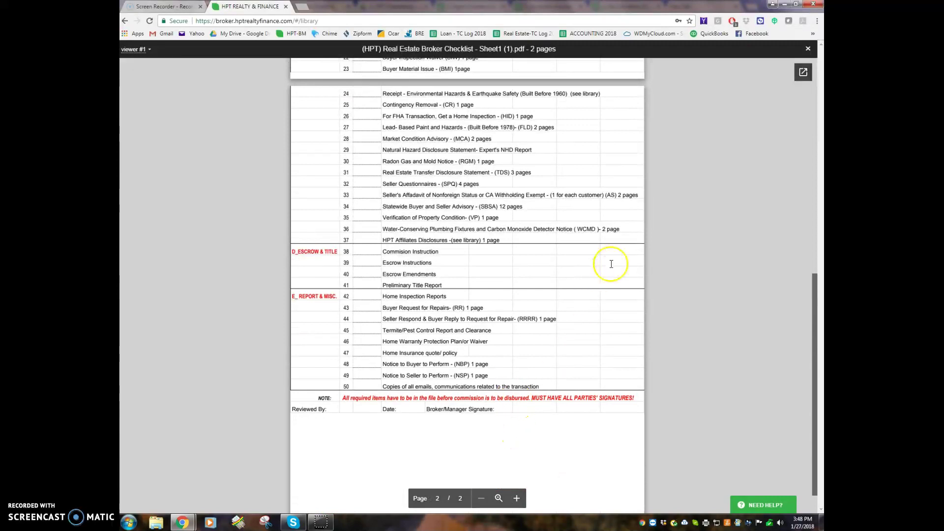
left_click(808, 49)
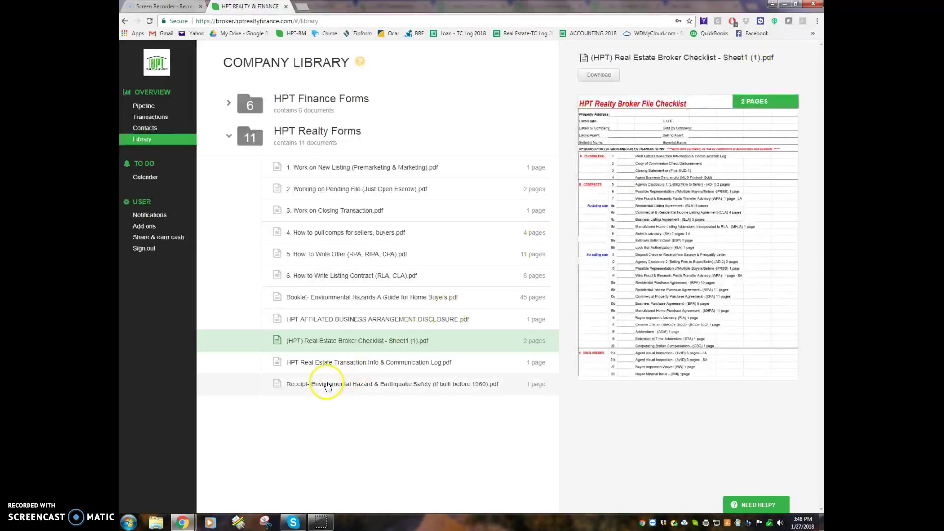
Review the communication log full-page, collapse HPT Realty Forms, and go to Transactions
left_click(331, 364)
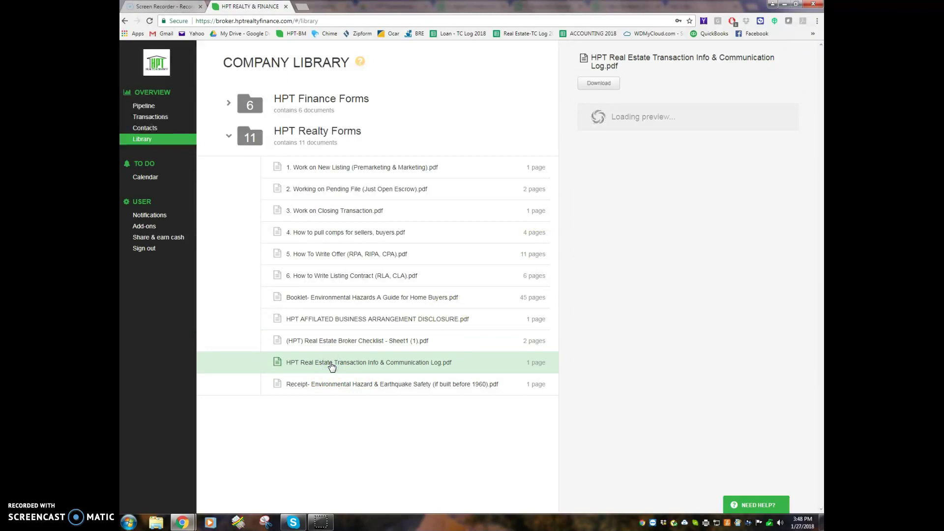
left_click(341, 373)
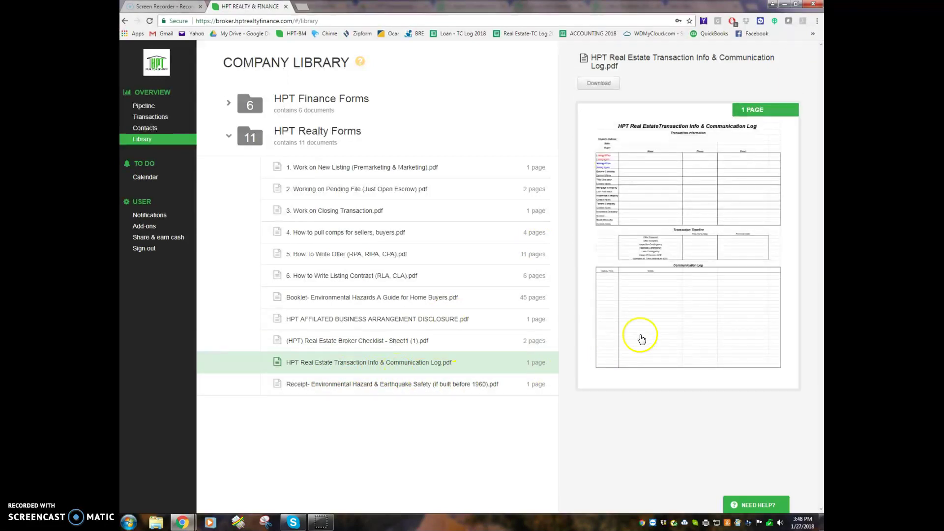
left_click(688, 207)
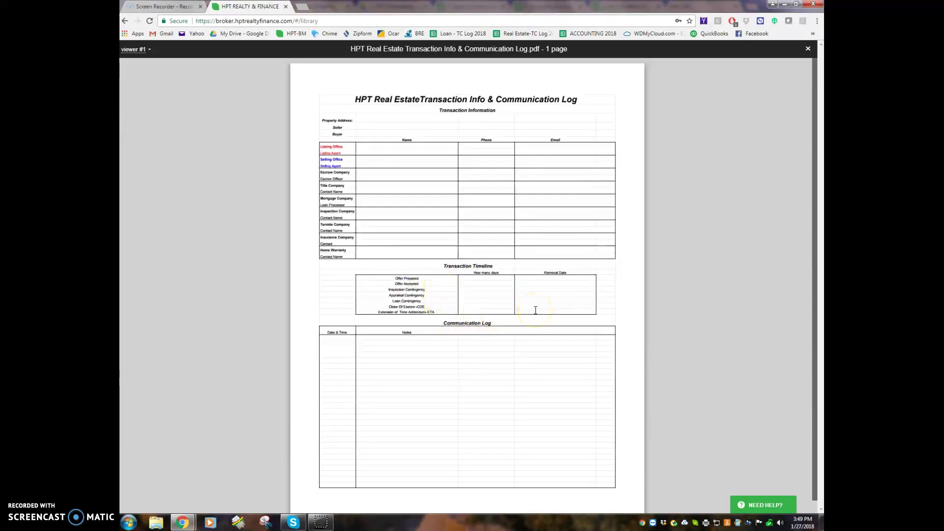
left_click(809, 48)
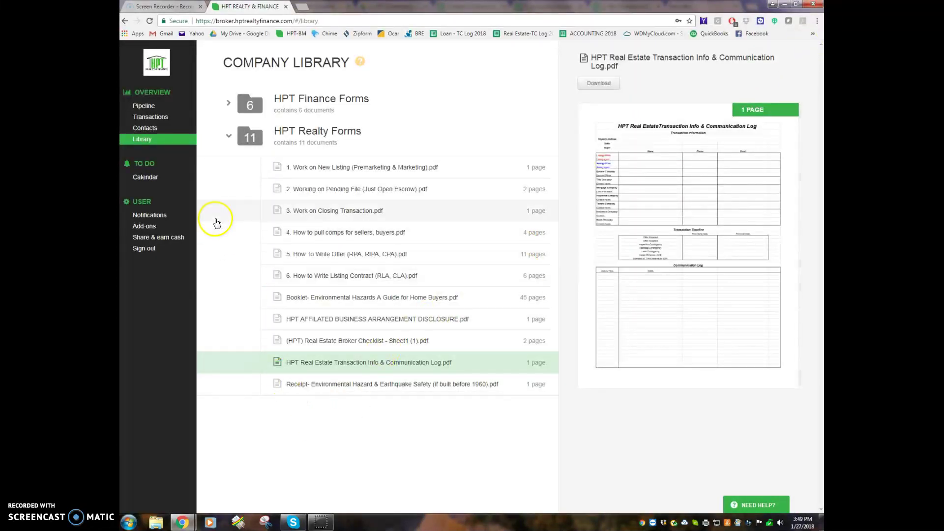
left_click(228, 136)
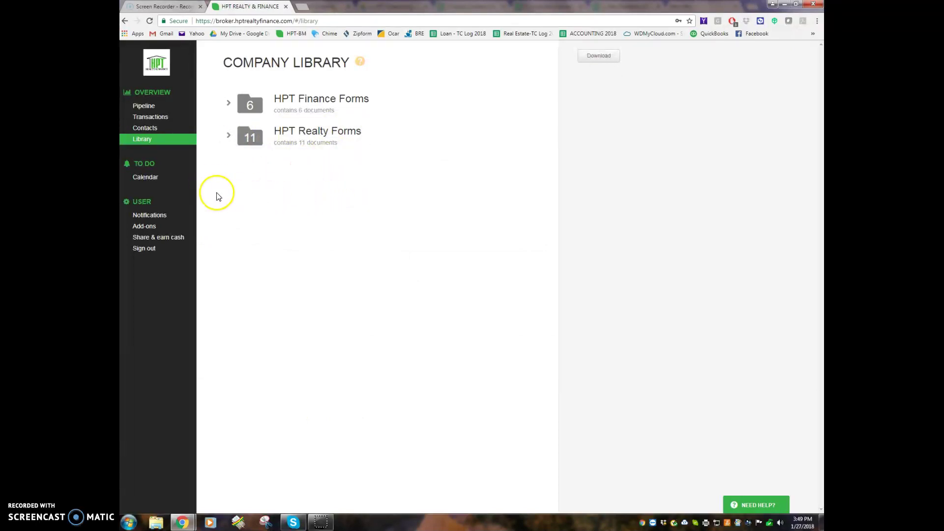
left_click(154, 119)
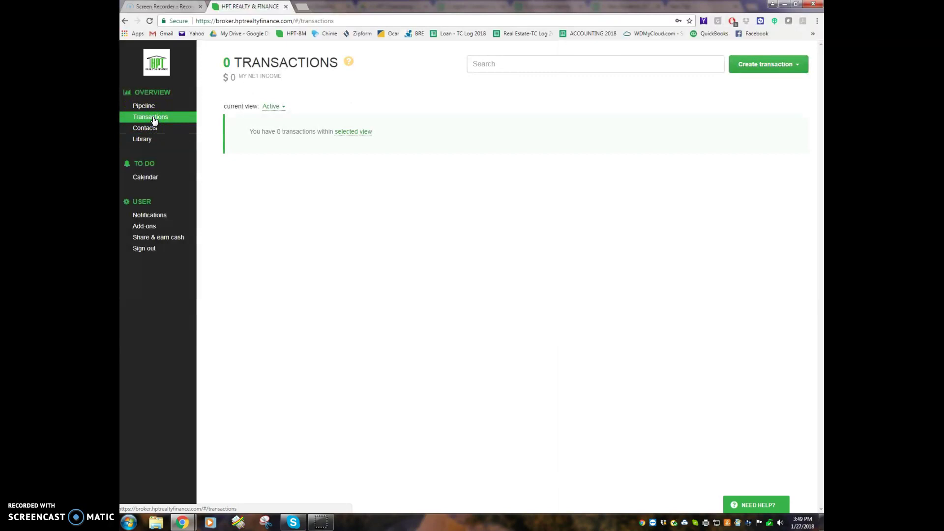
Create a new transaction from scratch as a Standard Sale with Listing status
left_click(751, 67)
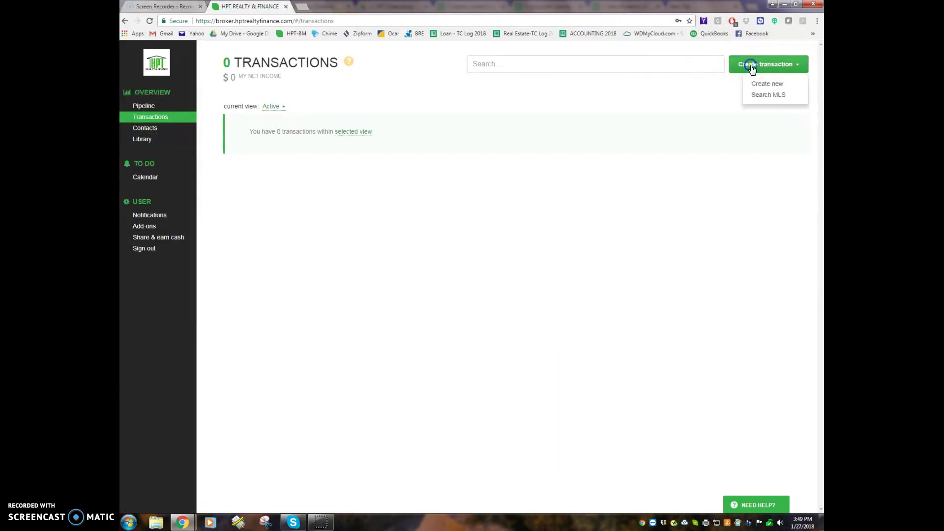
left_click(787, 70)
left_click(768, 84)
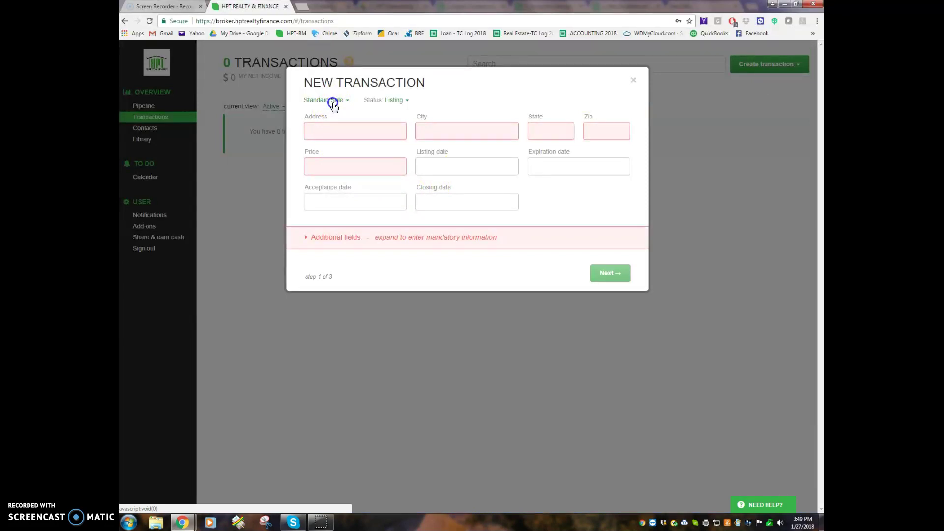
left_click(333, 101)
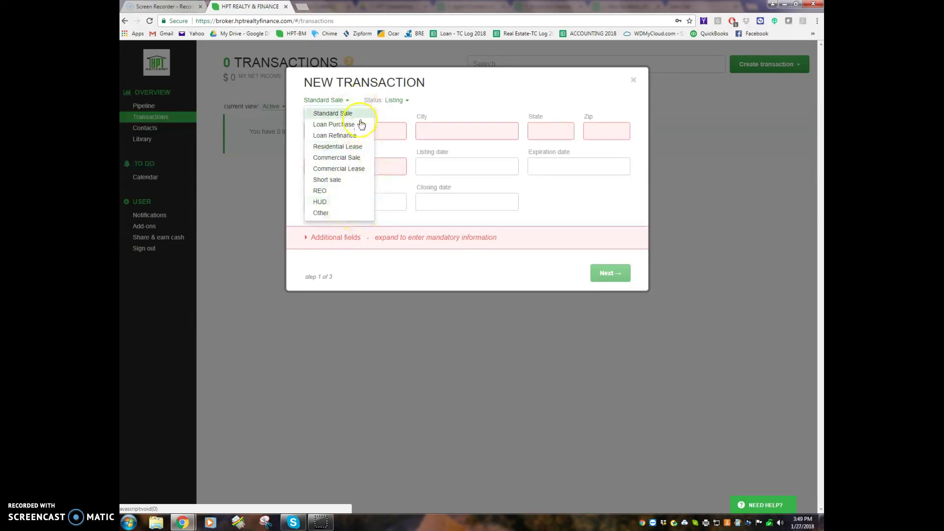
left_click(343, 114)
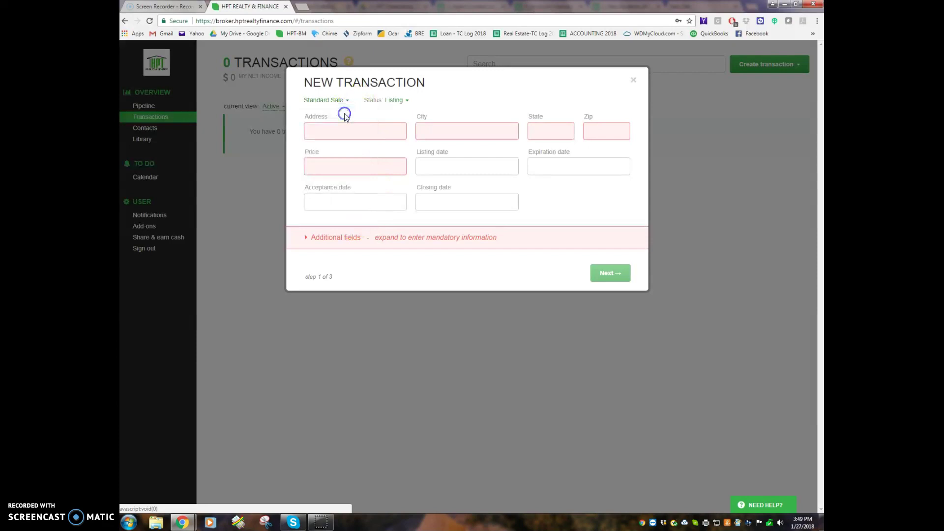
left_click(394, 101)
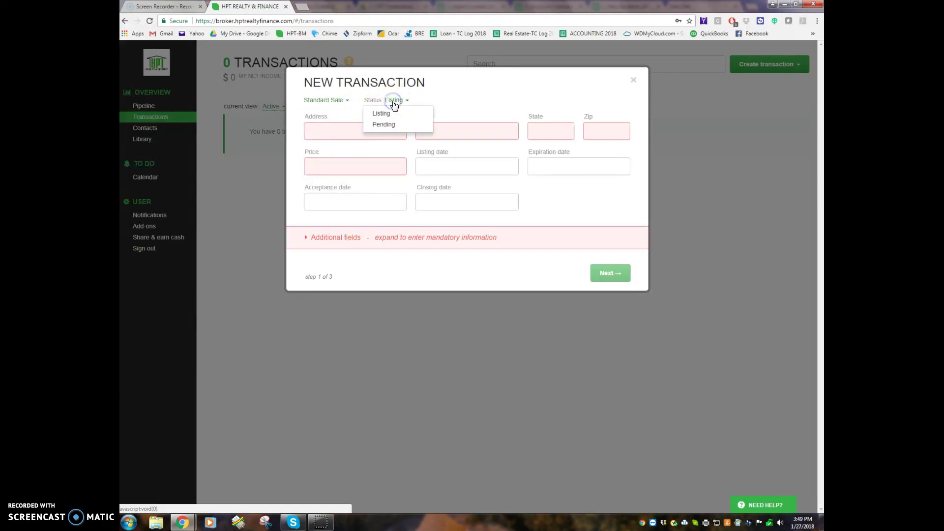
left_click(396, 100)
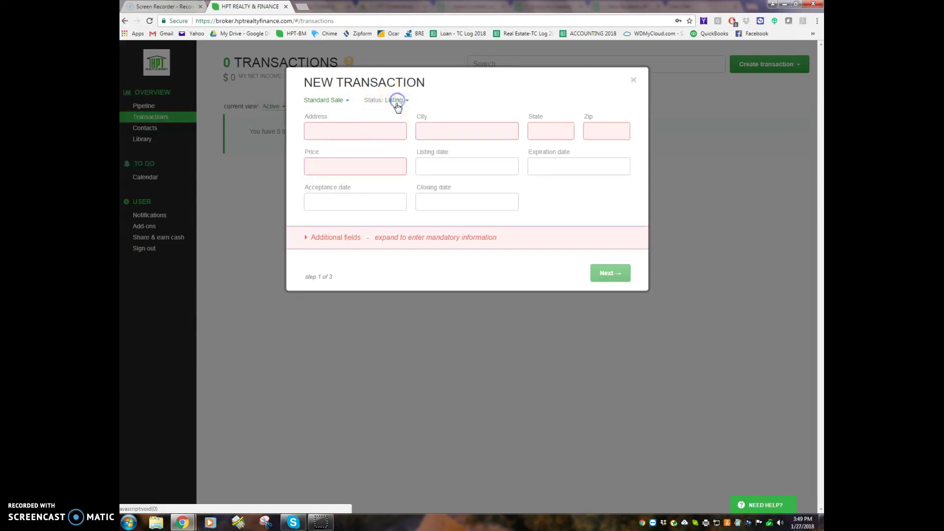
left_click(370, 132)
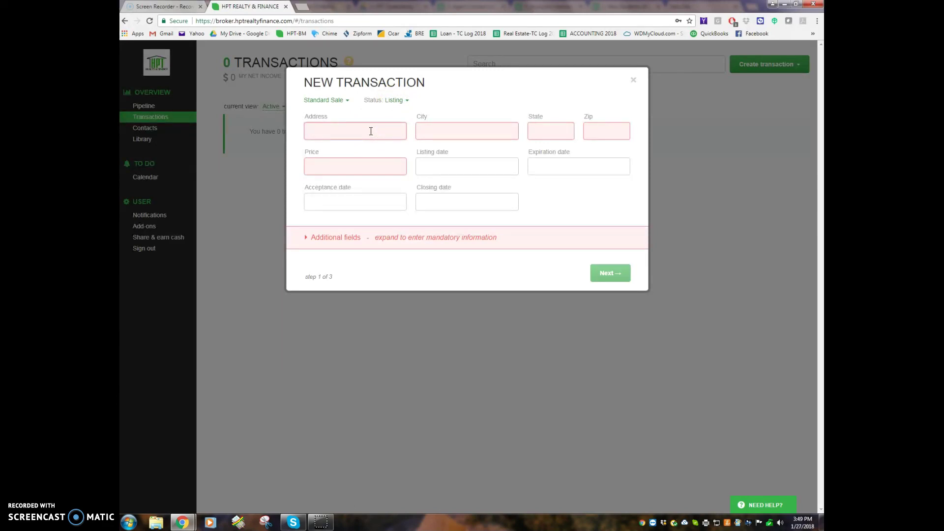
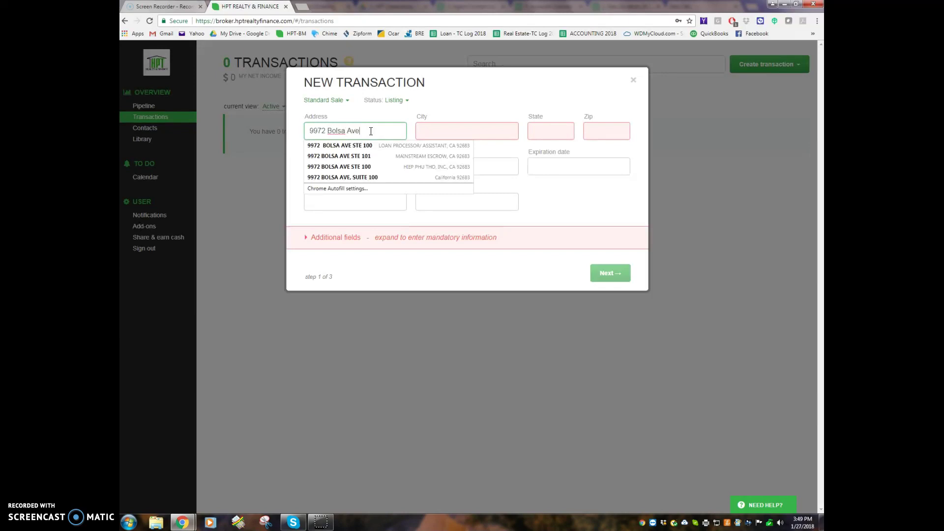
key("Tab")
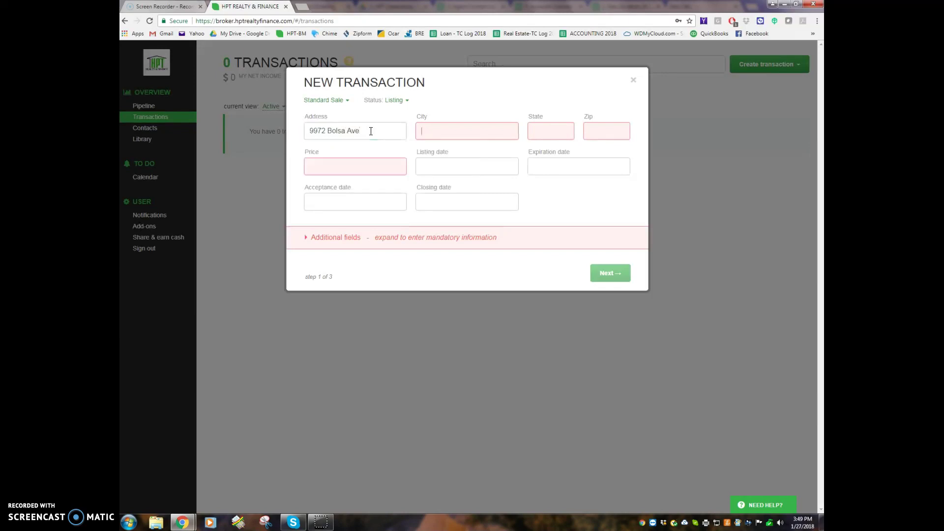
type("Westmins")
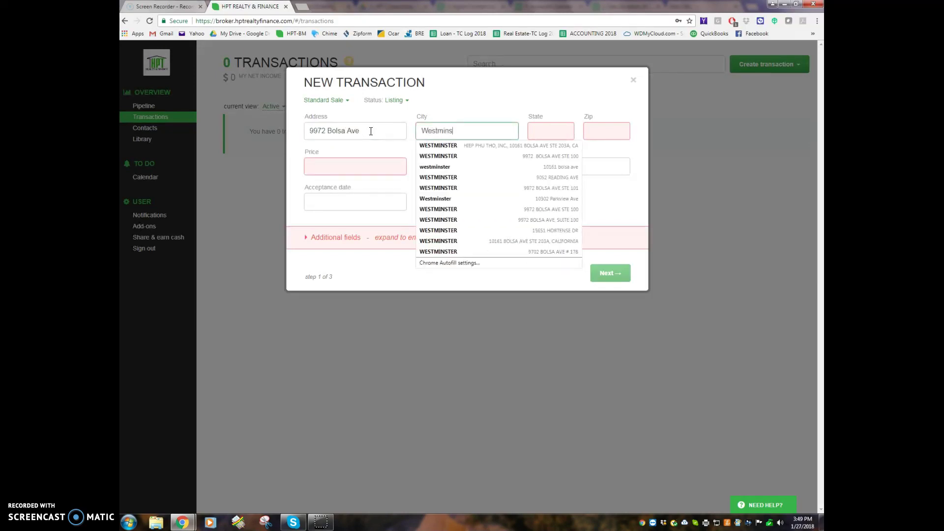
type("ter")
key("Tab")
type("C")
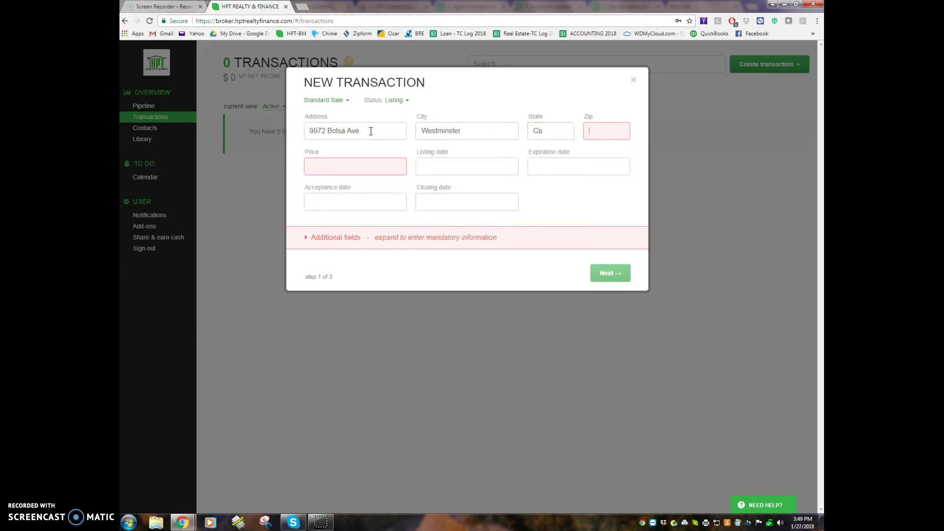
type("92683")
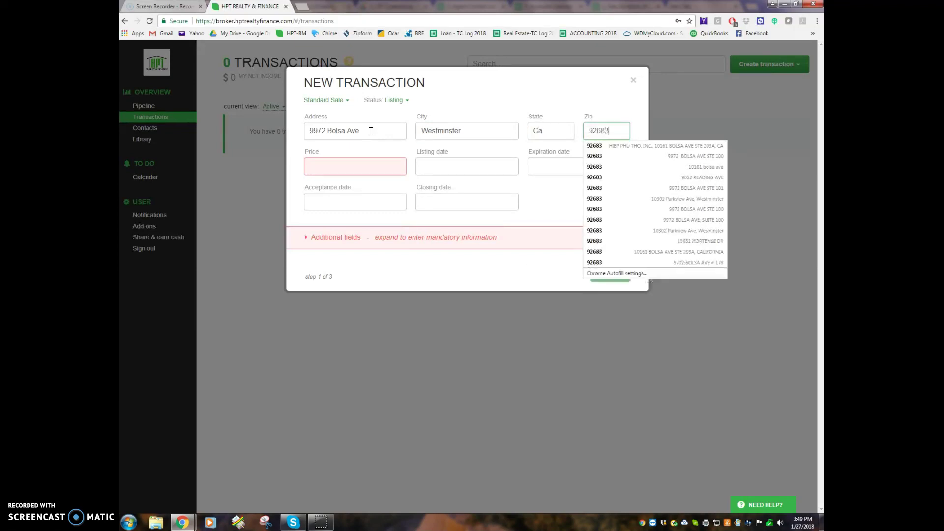
left_click(327, 166)
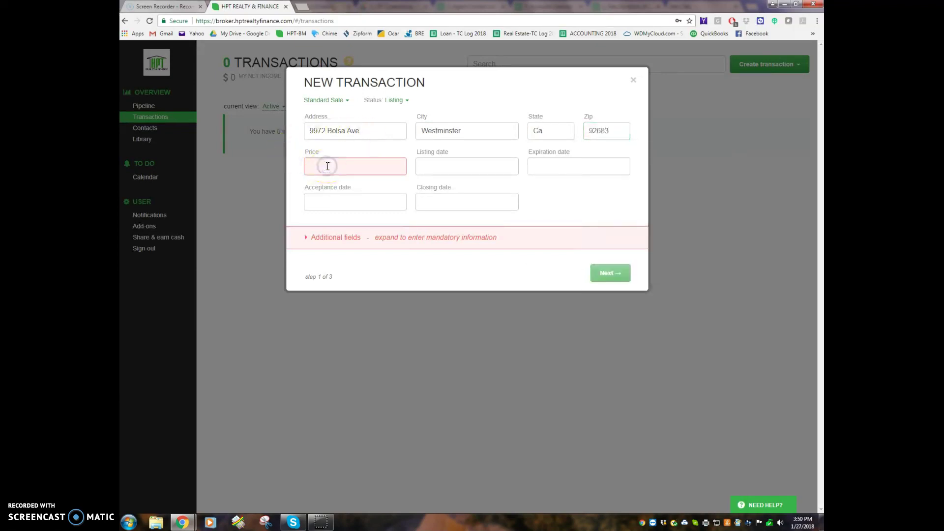
type("800000")
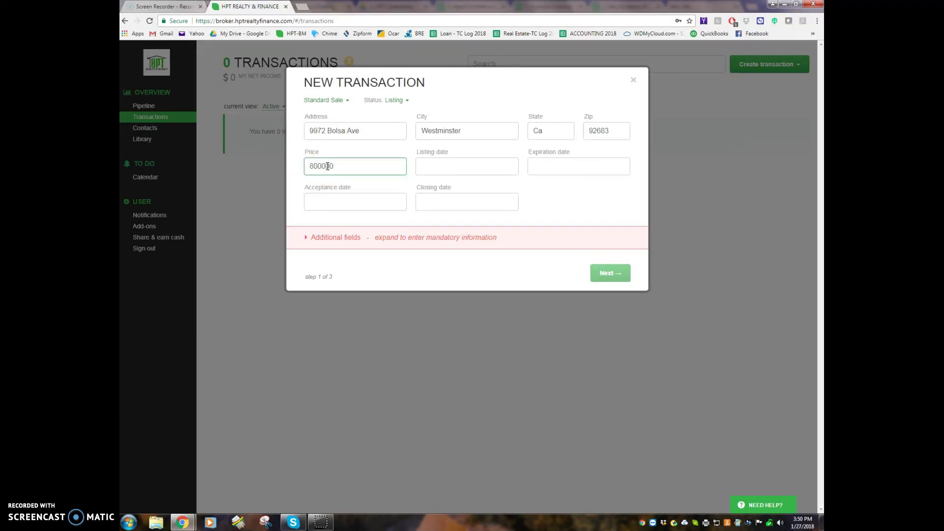
Set listing Jan 1, expiration Mar 31, acceptance Jan 15 and closing Feb 15, 2018 dates
left_click(449, 165)
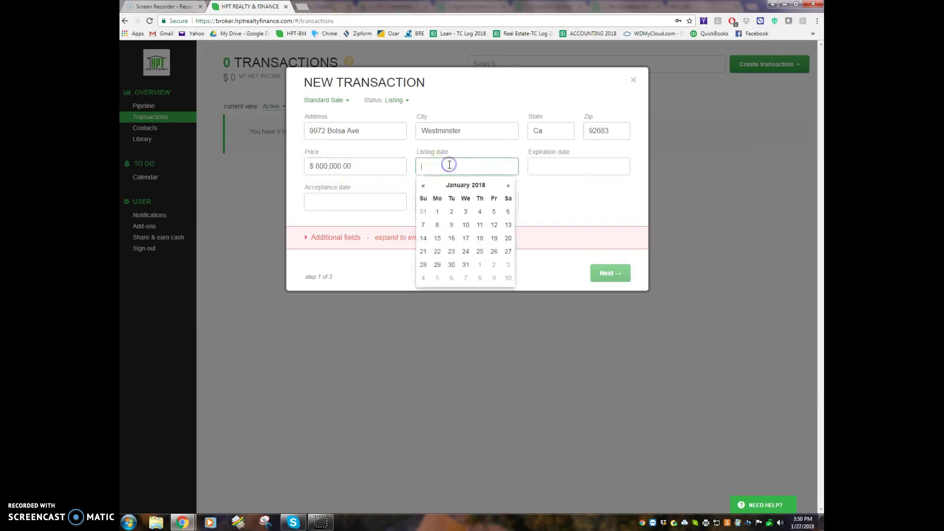
left_click(437, 212)
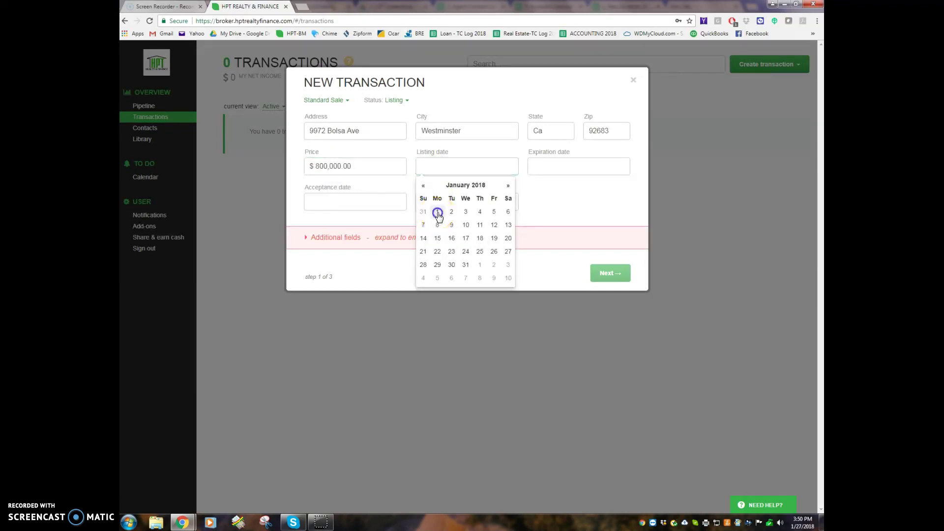
left_click(573, 166)
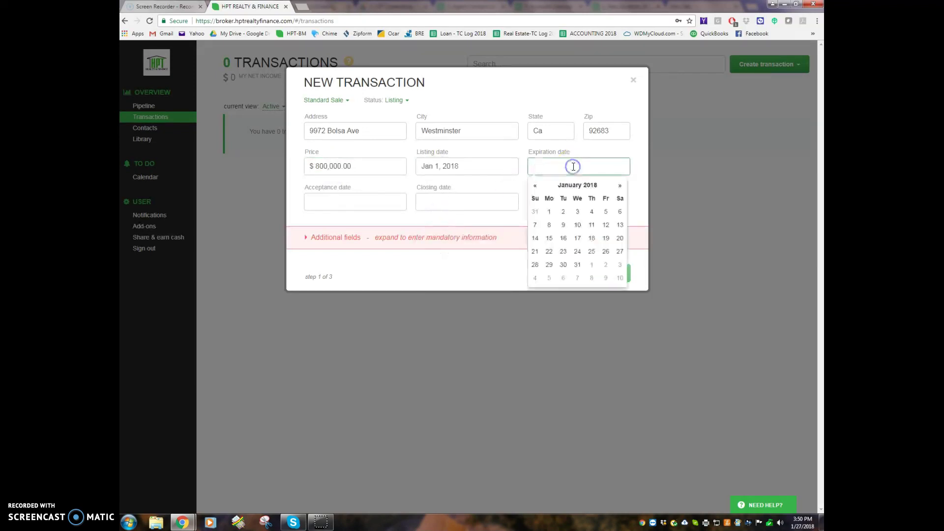
left_click(620, 186)
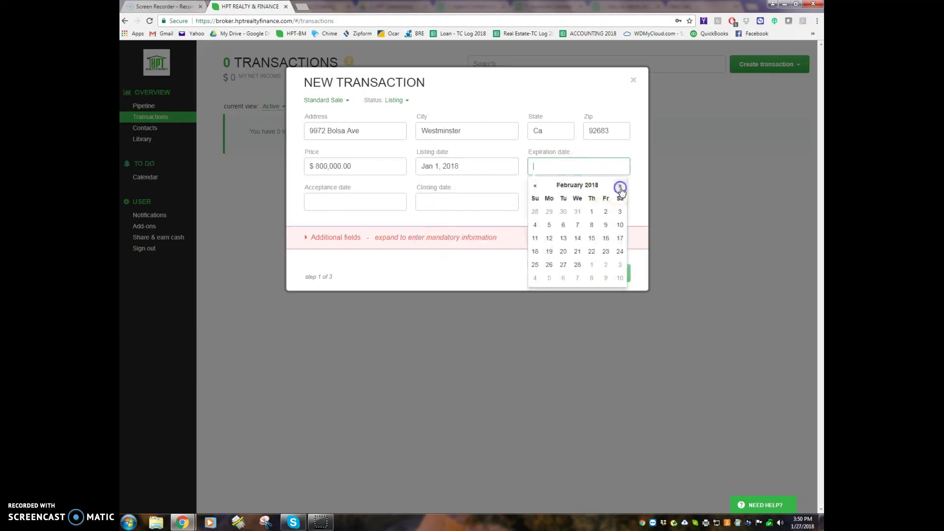
left_click(621, 187)
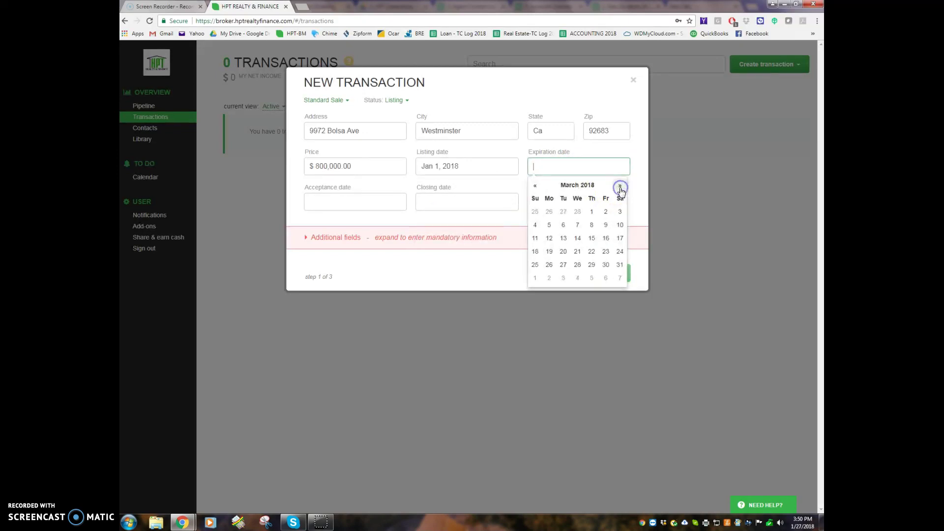
left_click(620, 266)
left_click(357, 203)
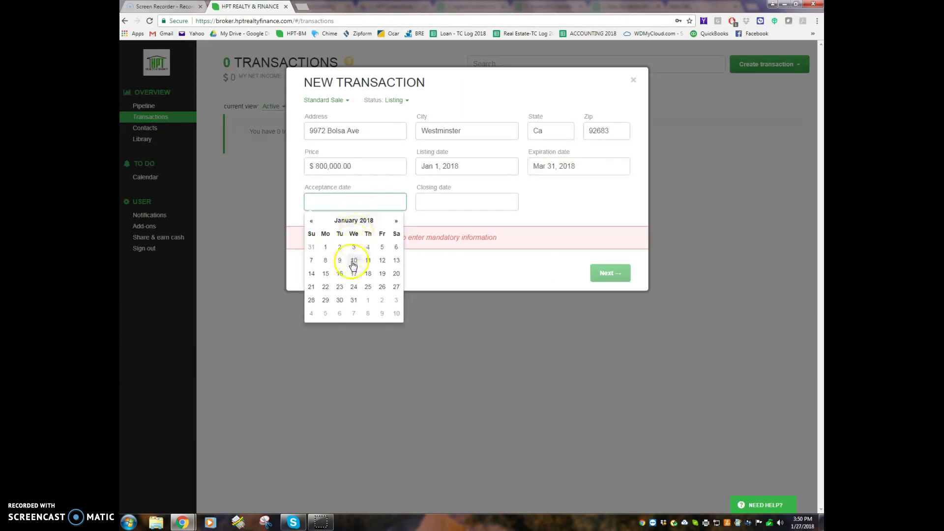
left_click(326, 274)
left_click(443, 199)
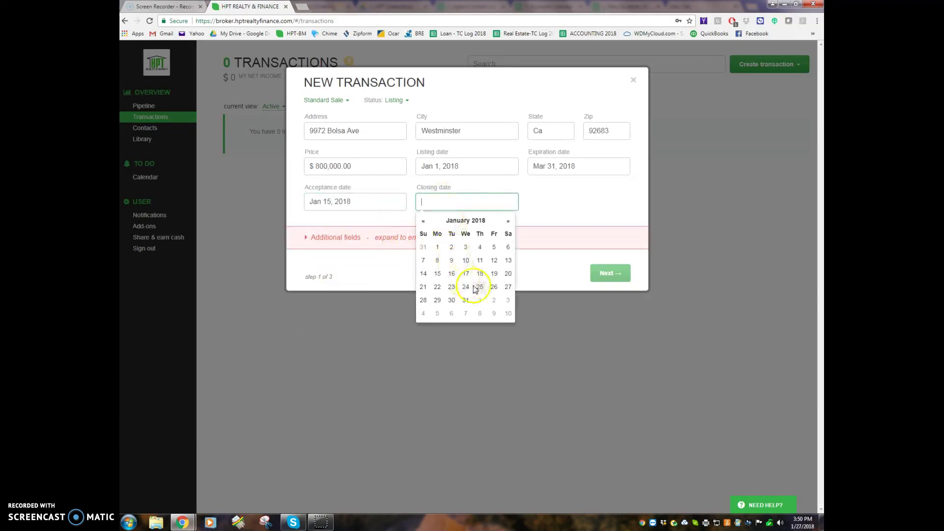
left_click(508, 221)
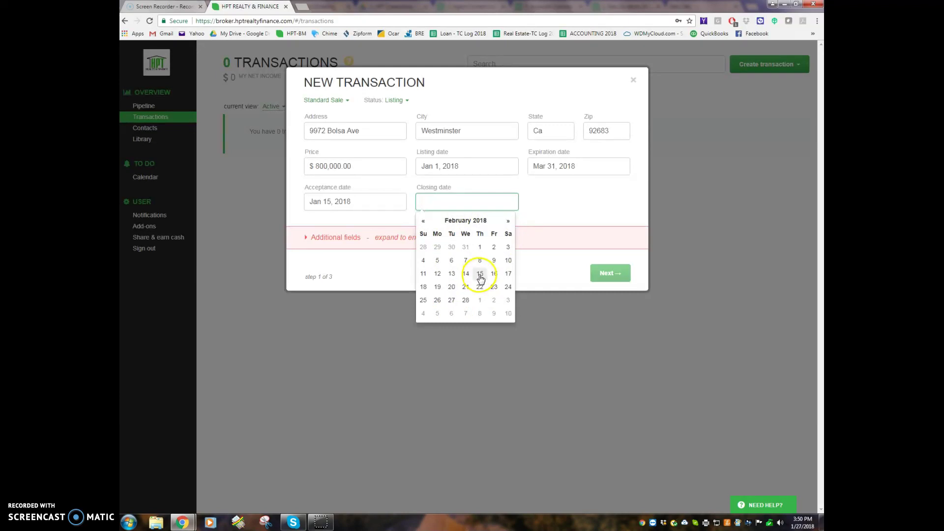
left_click(480, 277)
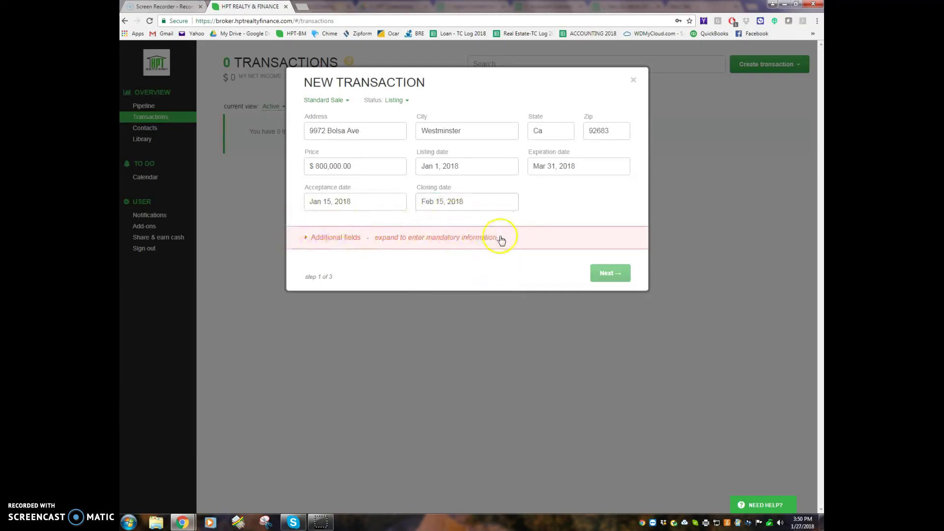
Use the address as the file number, represent the Seller, and set property type Single family
left_click(307, 239)
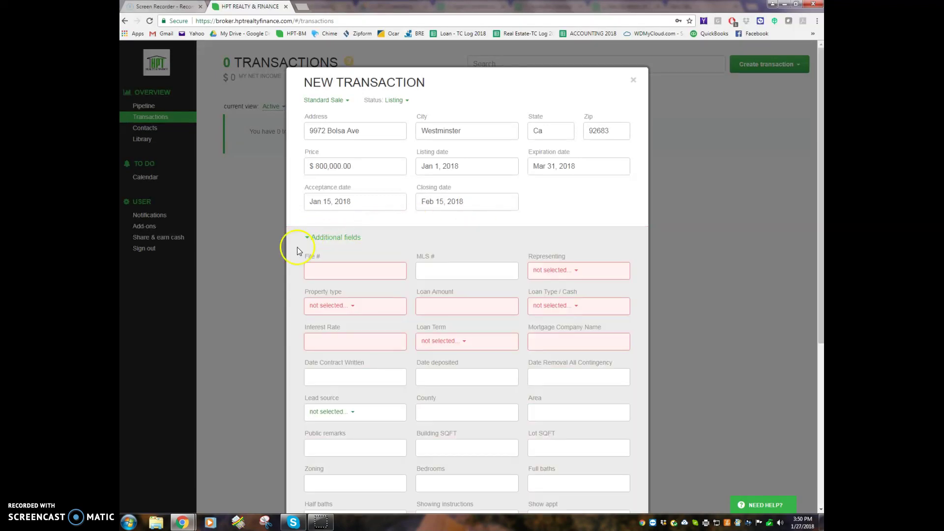
scroll(288, 284, "down", 2)
scroll(288, 283, "up", 2)
left_click_drag(369, 130, 300, 129)
key("ctrl+c")
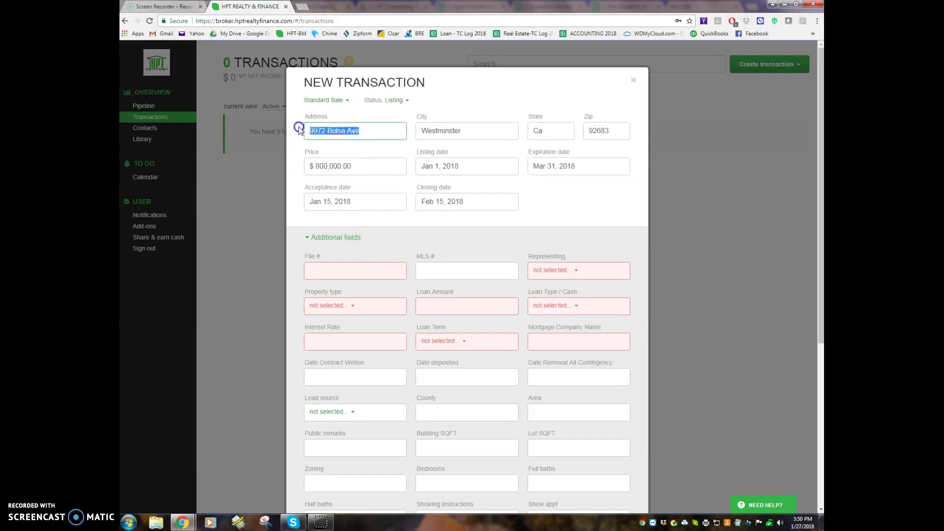
left_click(346, 273)
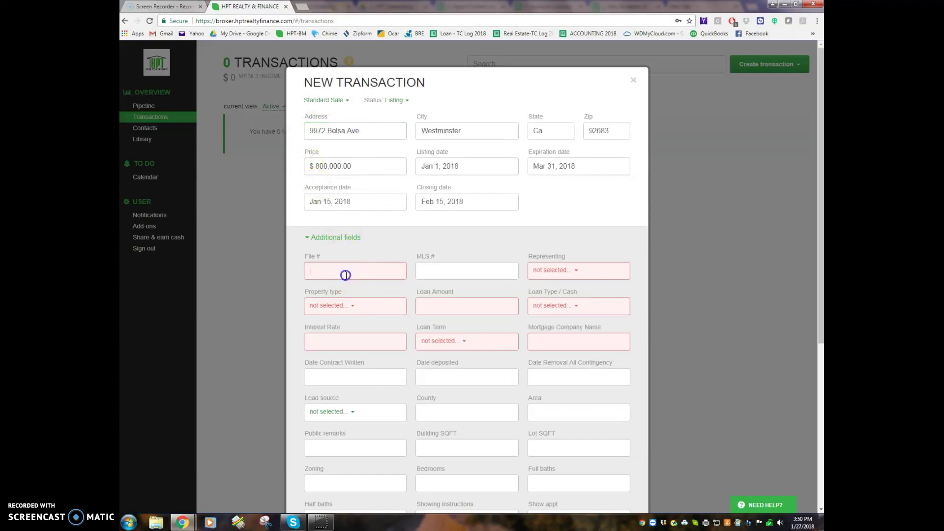
key("ctrl+v")
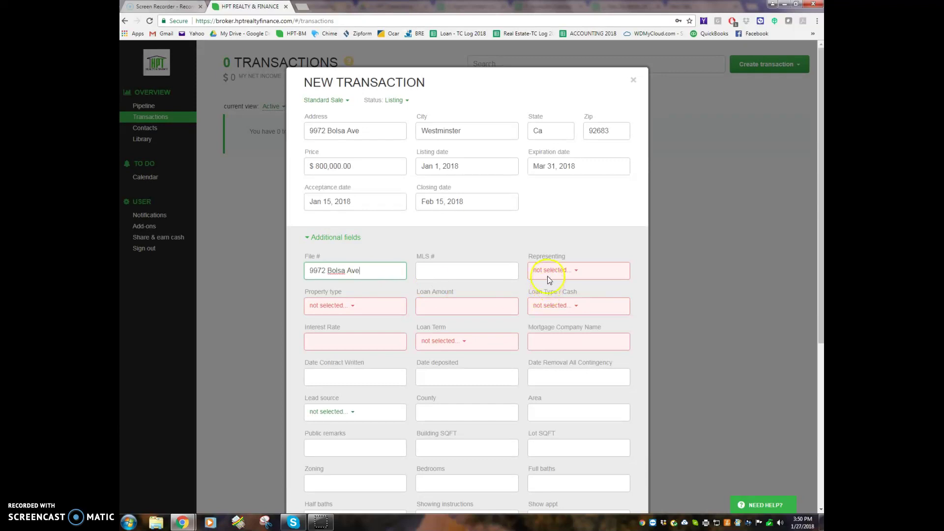
left_click(548, 271)
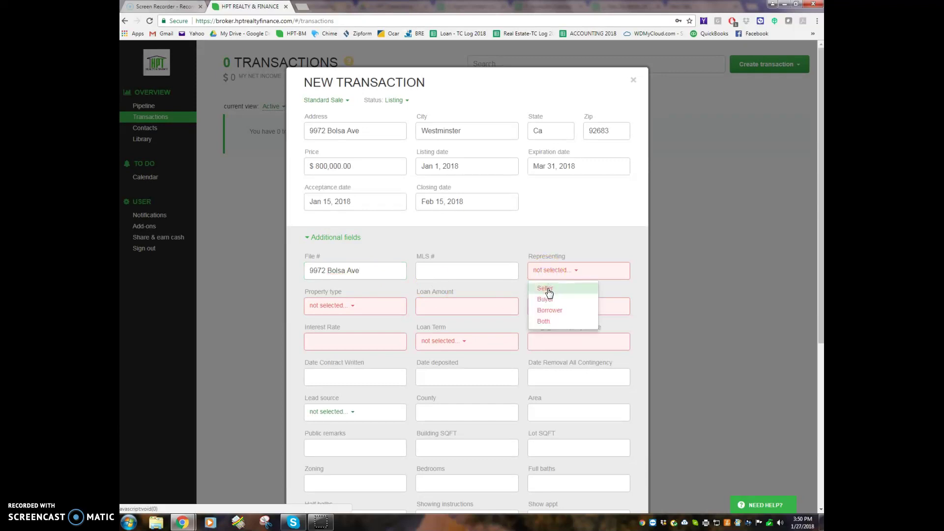
left_click(545, 289)
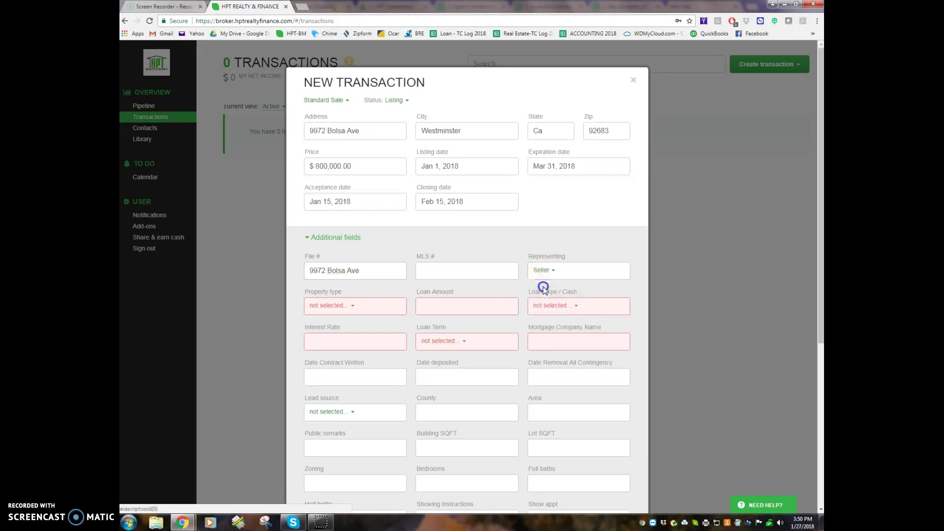
left_click(331, 311)
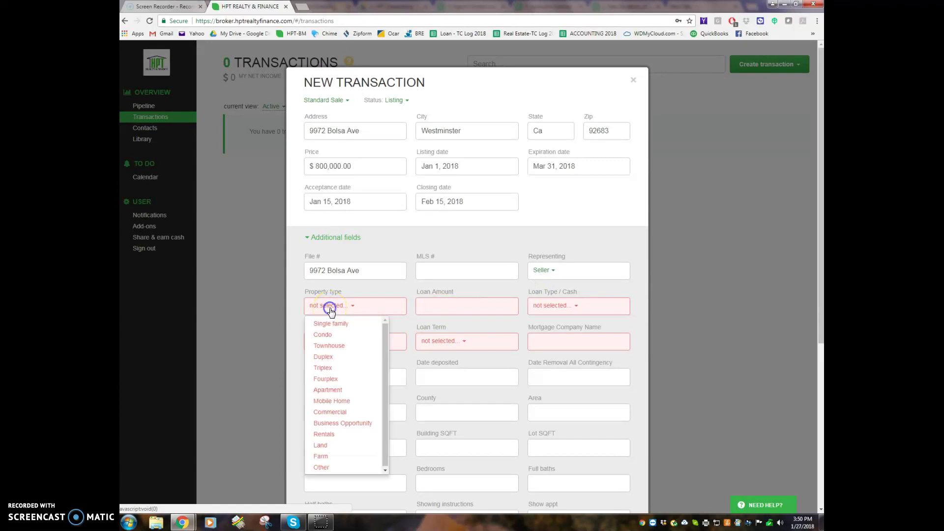
left_click(333, 324)
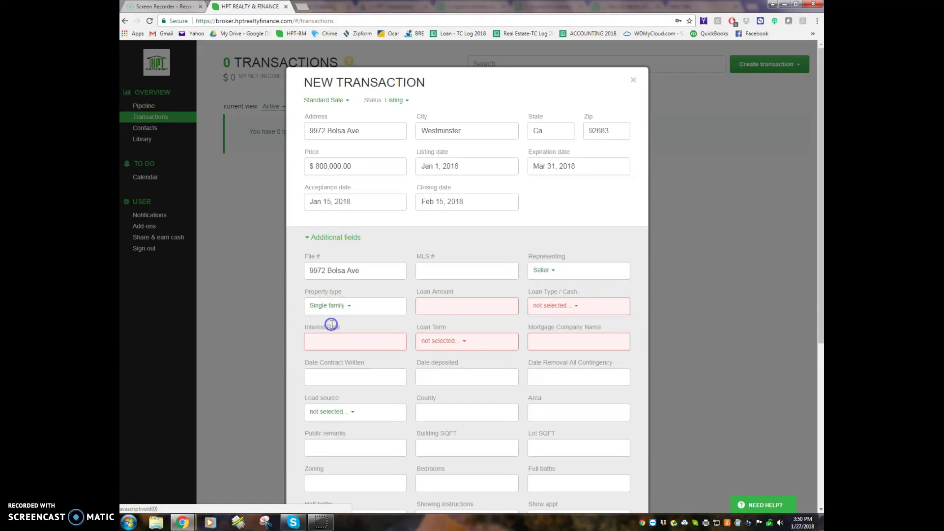
Enter n/a loan amount, loan type Other, term Others, mortgage company n/a, and continue
left_click(443, 304)
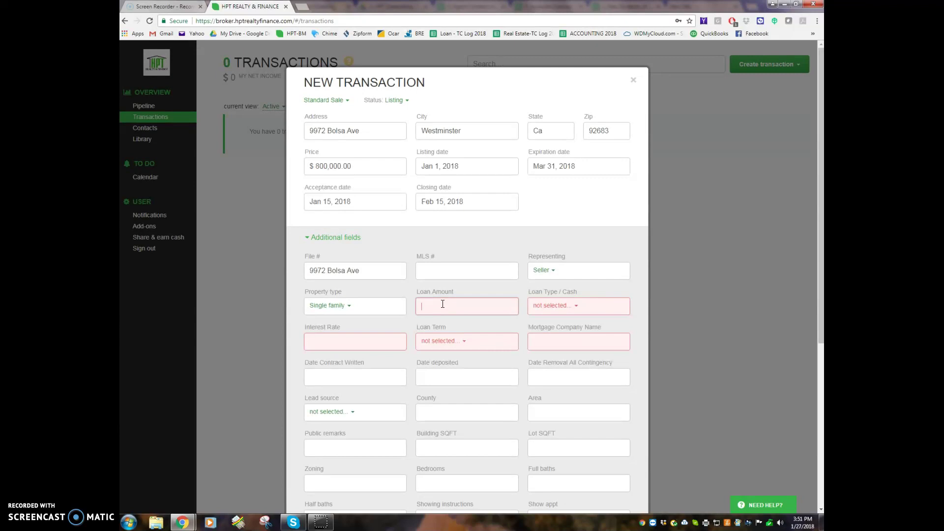
type("n/a")
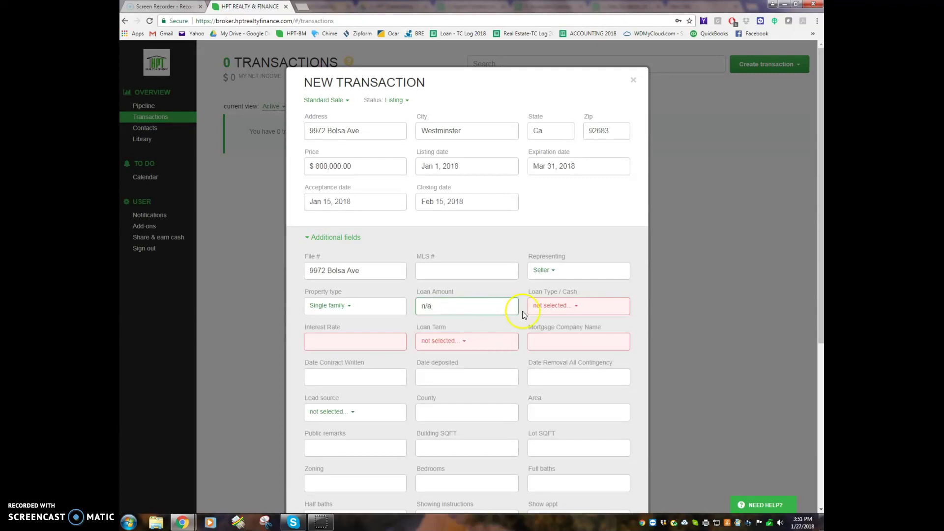
left_click(545, 306)
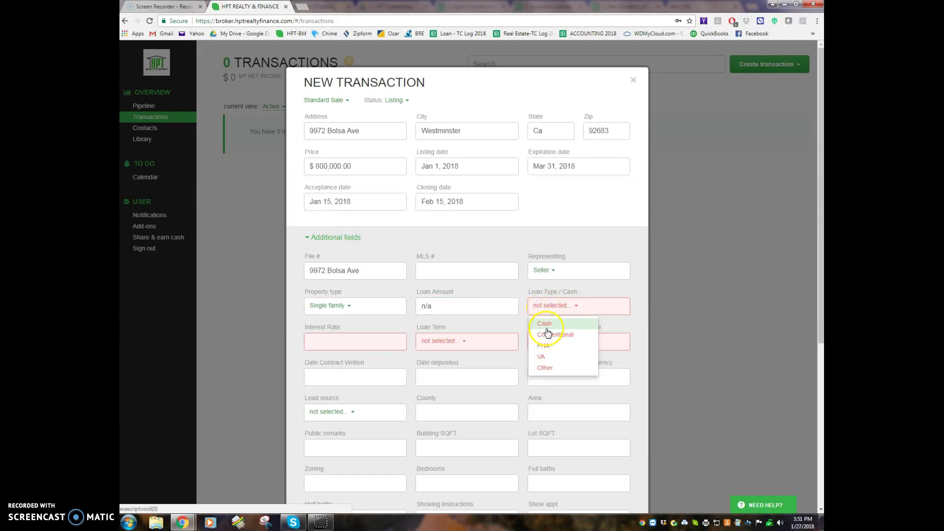
left_click(544, 368)
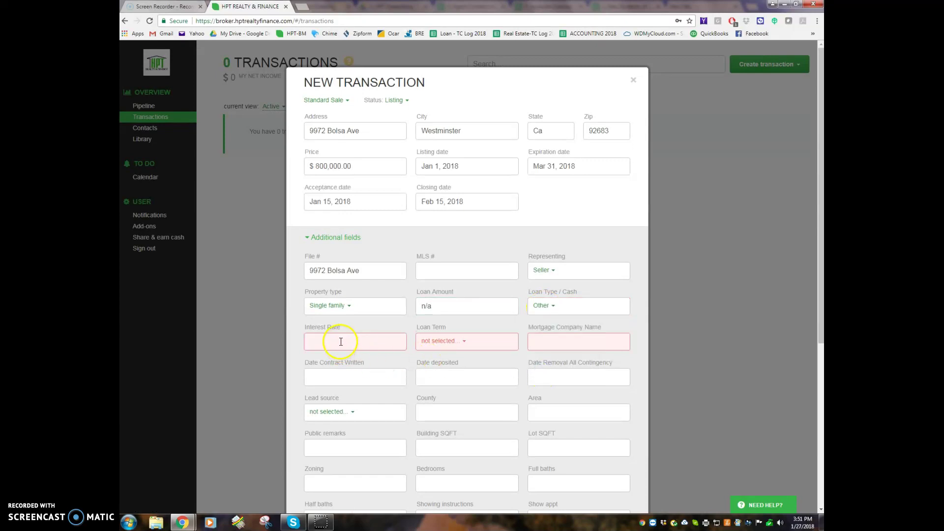
type("n/")
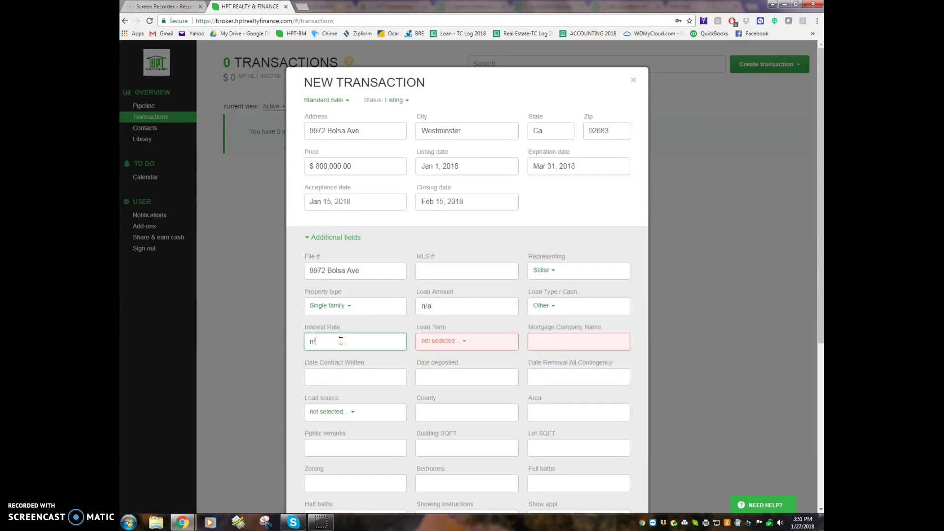
left_click(439, 341)
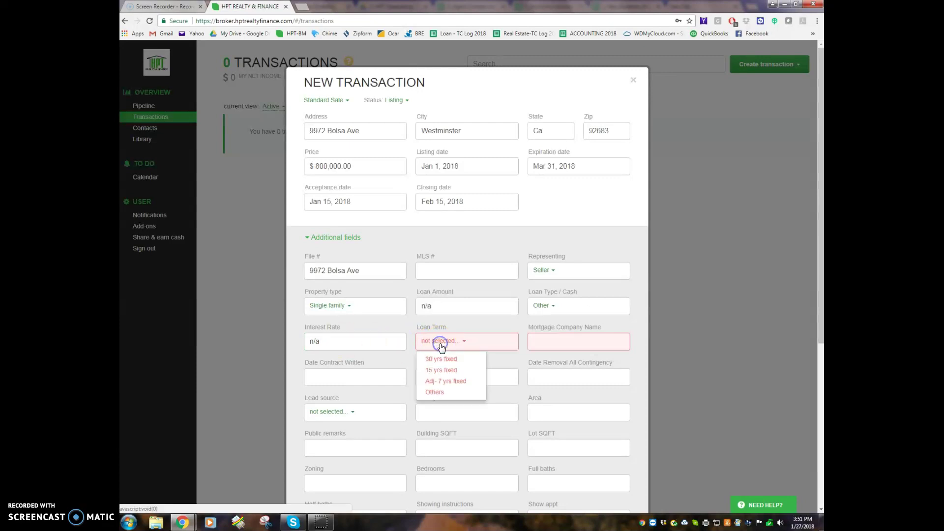
left_click(437, 395)
left_click(566, 339)
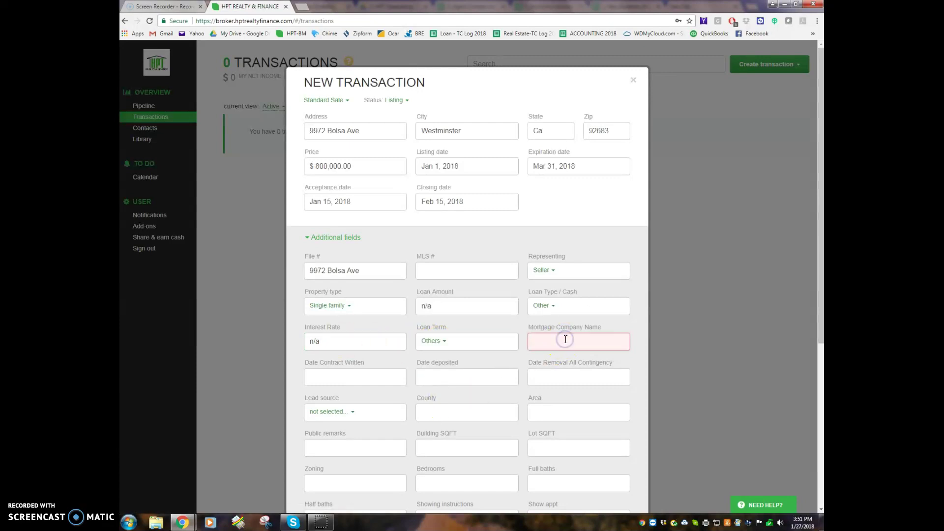
type("n/a")
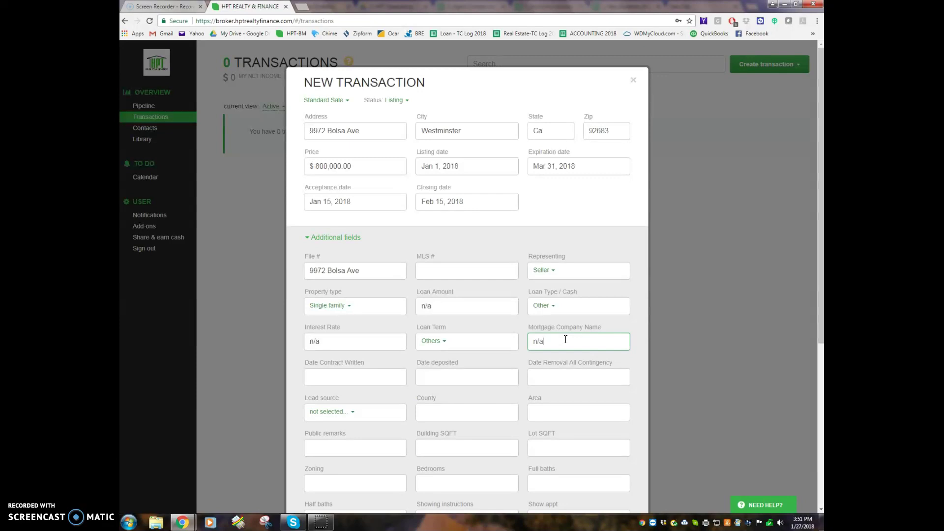
scroll(476, 374, "down", 4)
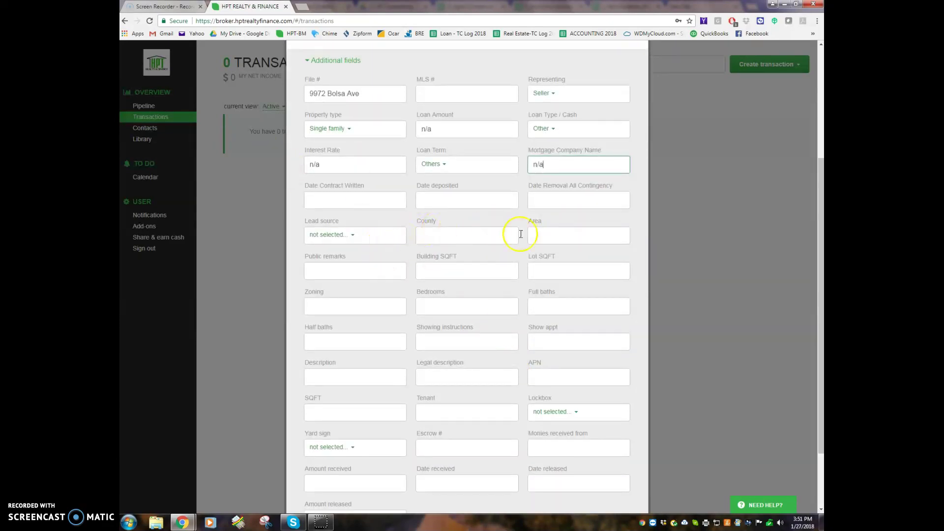
scroll(501, 427, "down", 2)
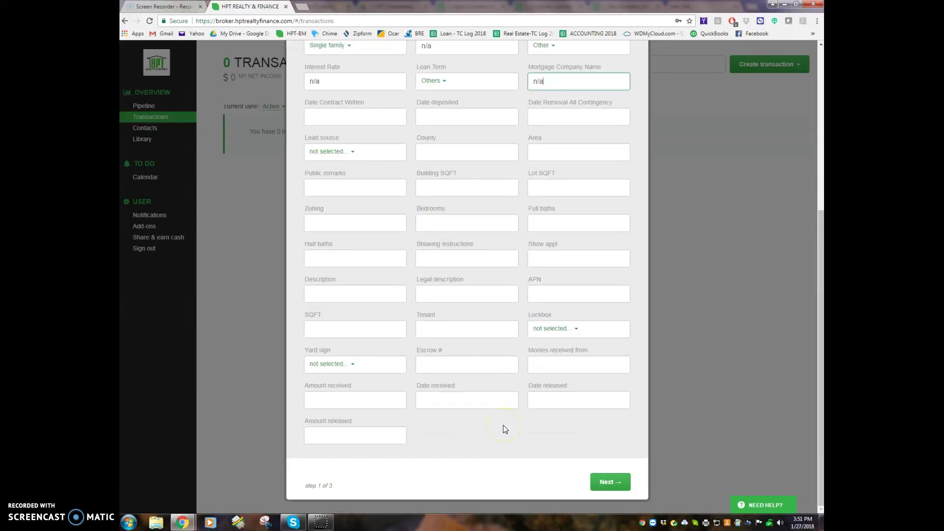
left_click(606, 483)
Search for the agent by name and add them to the contacts as Listing agent
left_click(417, 133)
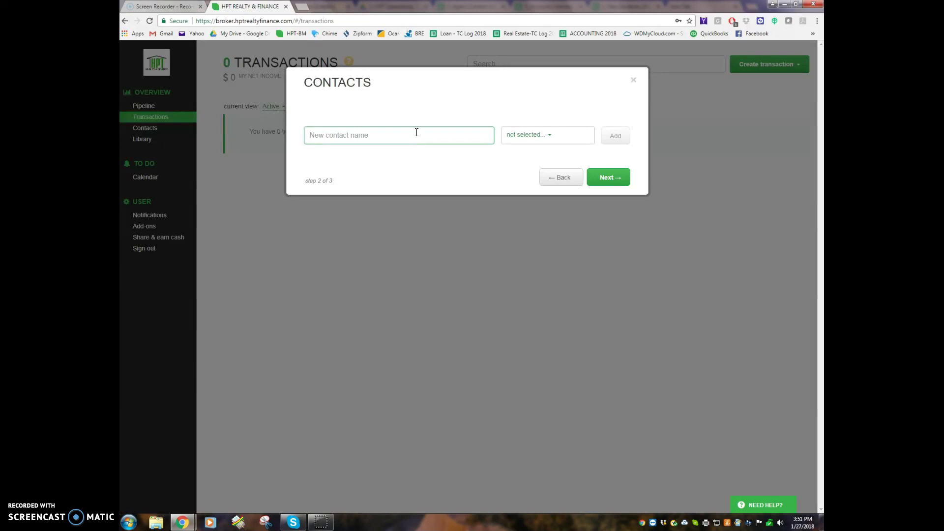
type("Heidi")
left_click(335, 157)
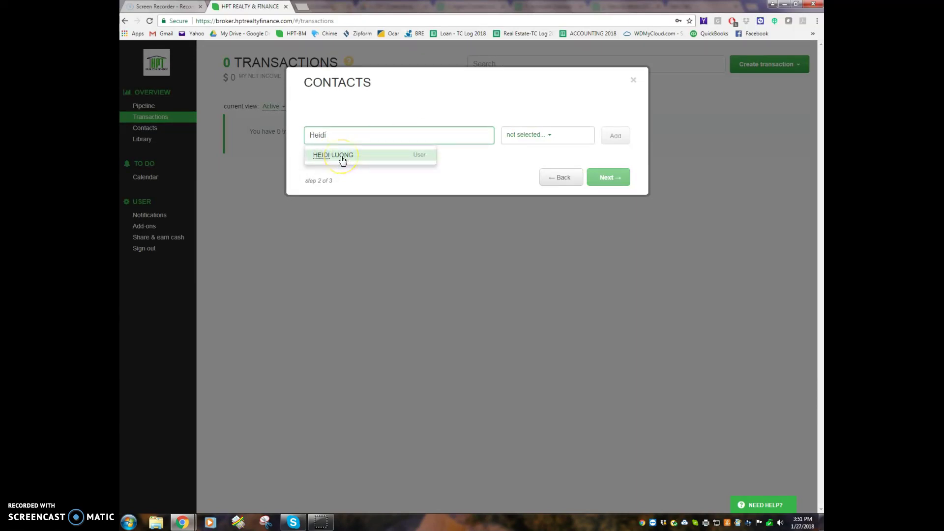
left_click(342, 156)
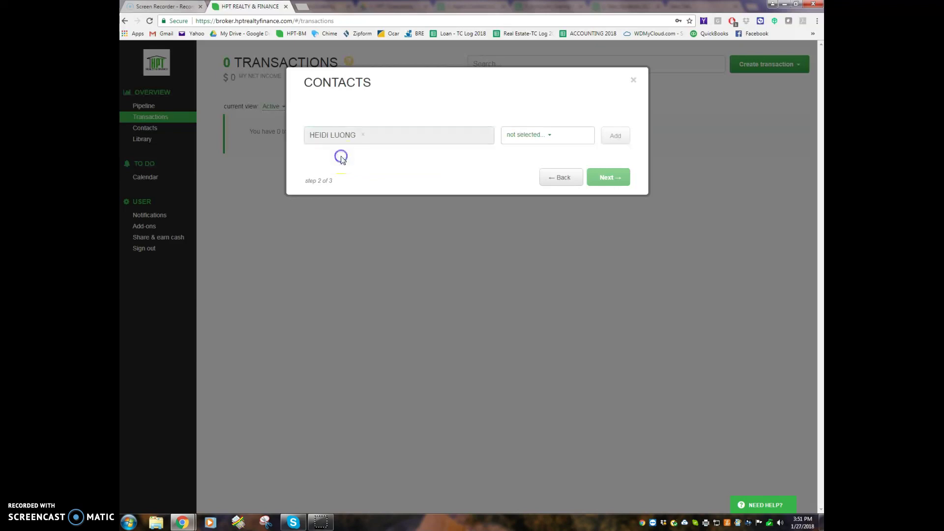
left_click(521, 137)
left_click(523, 152)
left_click(618, 142)
Create a new seller contact by name as Seller 1, then continue to commissions
left_click(382, 160)
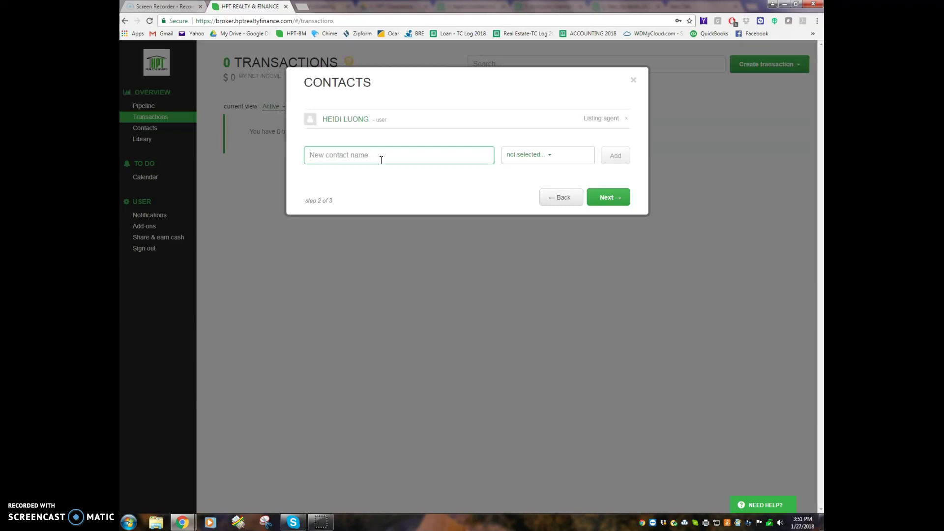
type("John ")
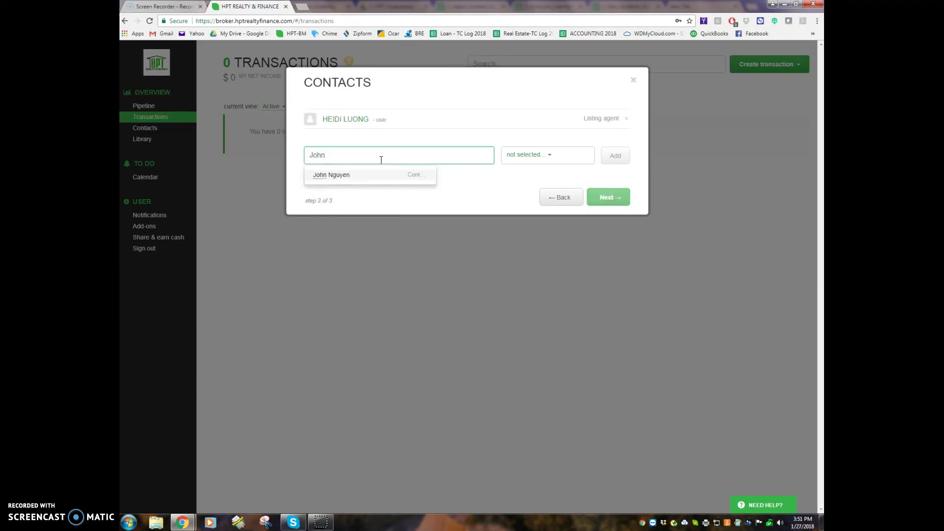
type("Do")
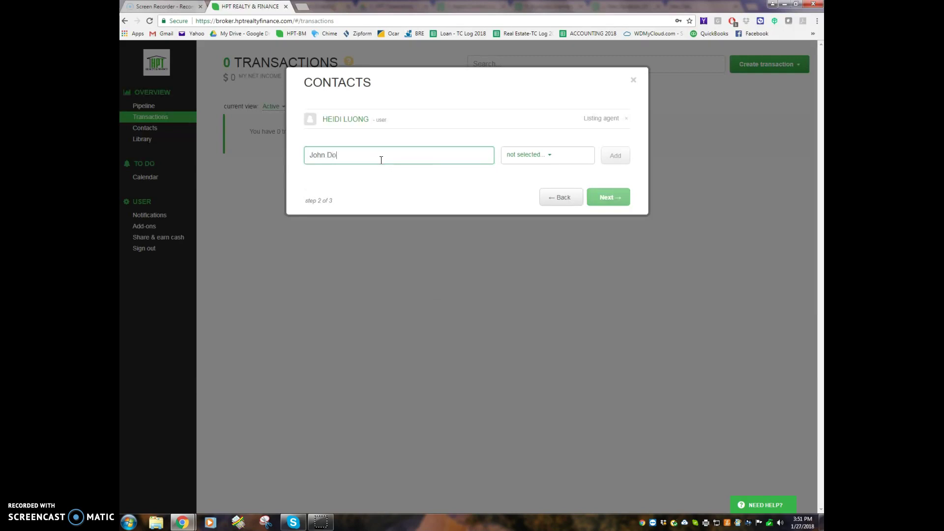
left_click(536, 155)
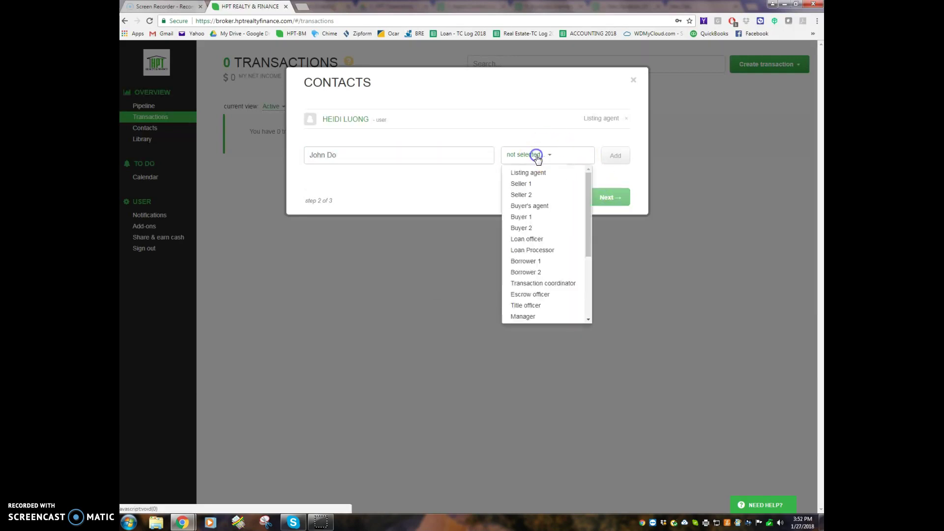
left_click(519, 183)
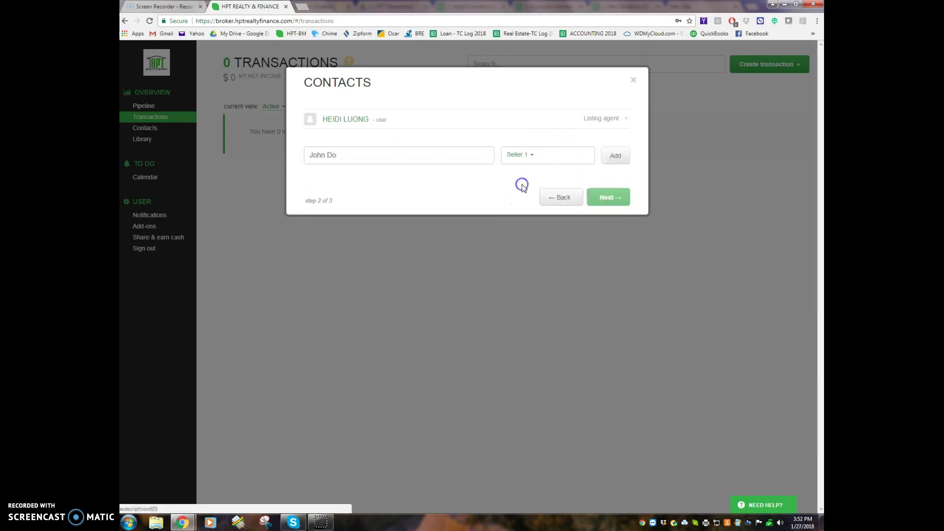
left_click(618, 159)
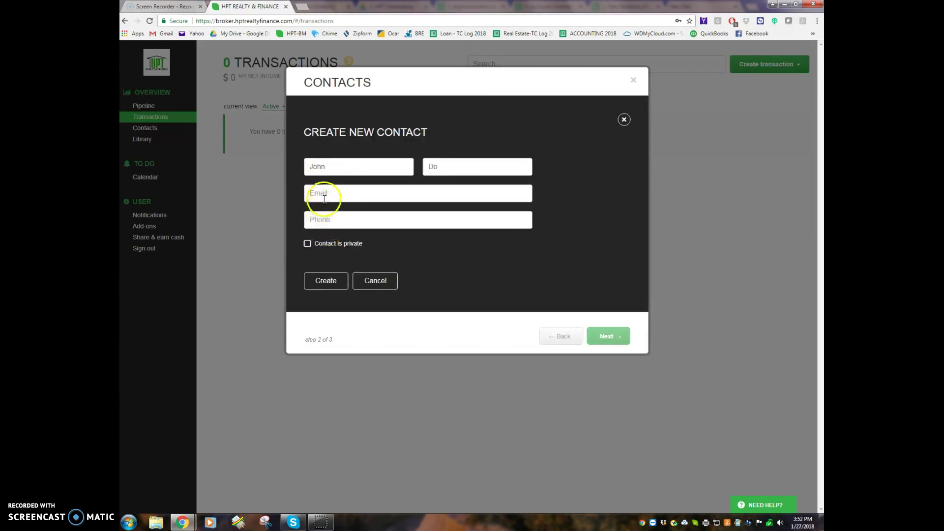
left_click(329, 283)
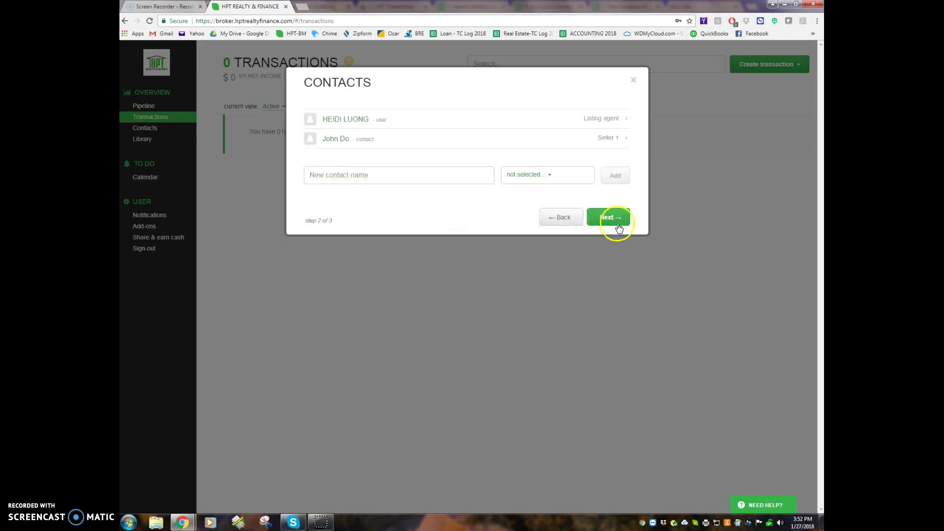
left_click(614, 222)
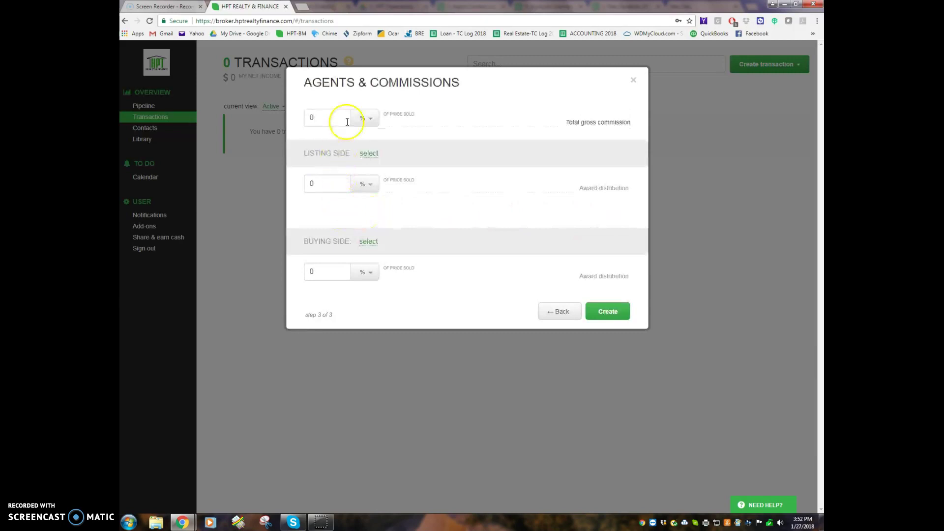
Set the listing side commission to 3%, represented by HPT REALTY & FINANCE
left_click_drag(331, 183, 291, 183)
left_click(368, 154)
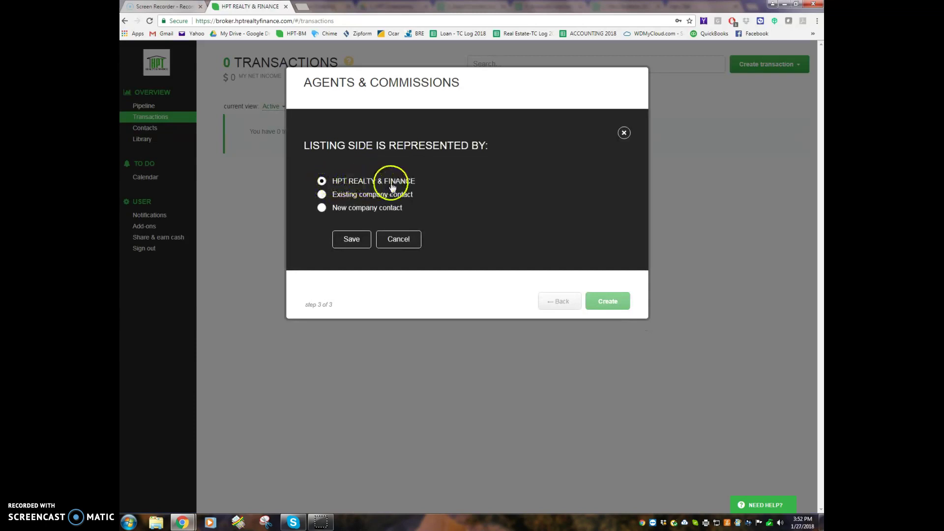
left_click(345, 239)
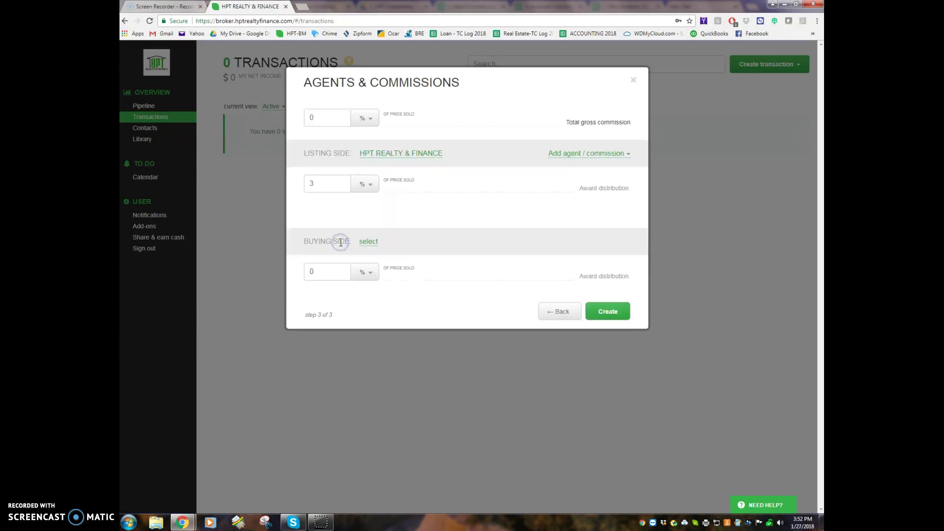
Allocate the listing side commission to the listing agent and create the transaction
left_click(570, 154)
left_click(547, 176)
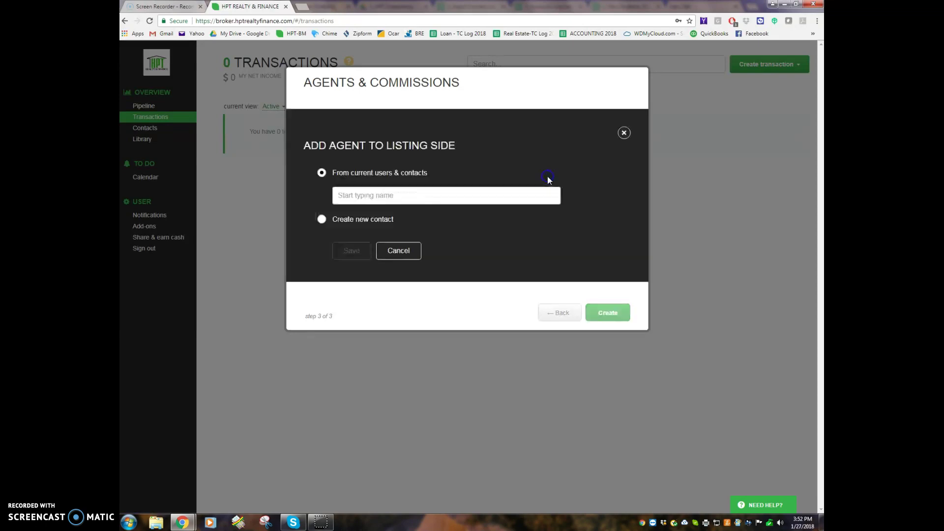
left_click(355, 197)
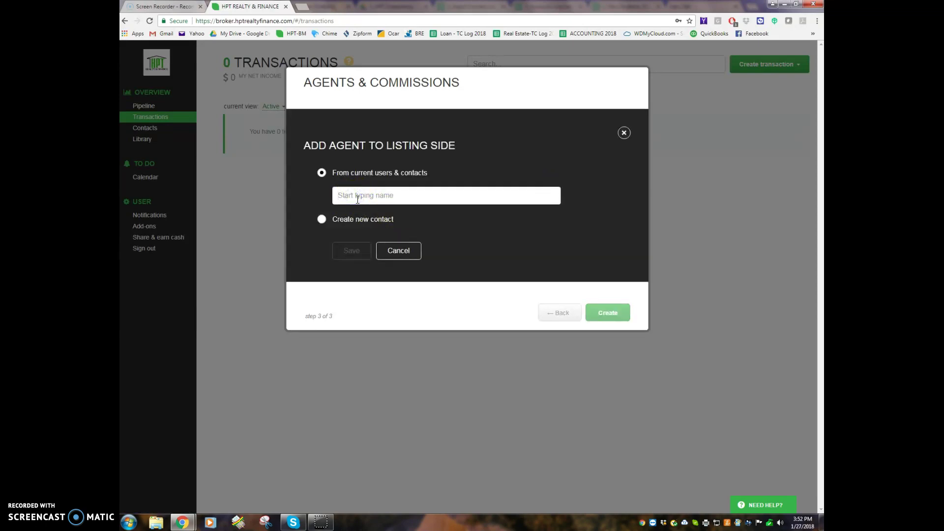
type("He")
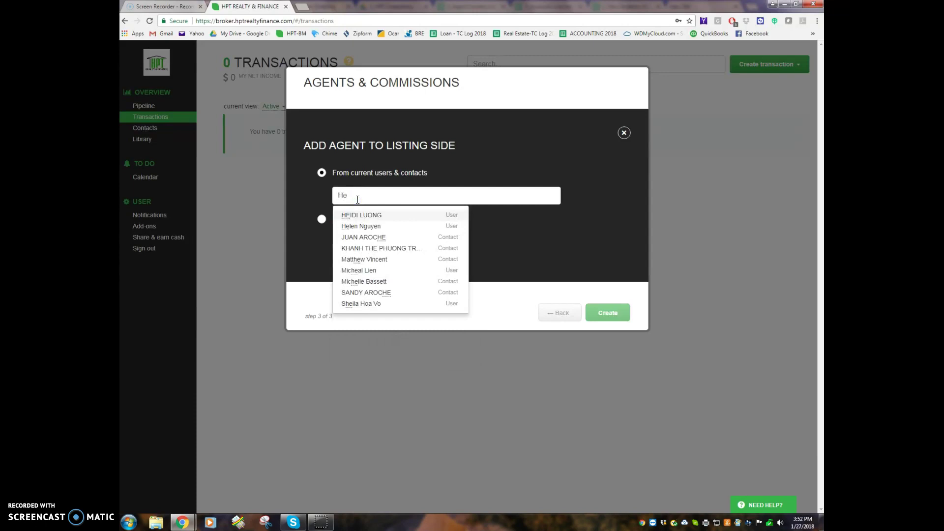
left_click(378, 217)
left_click(349, 252)
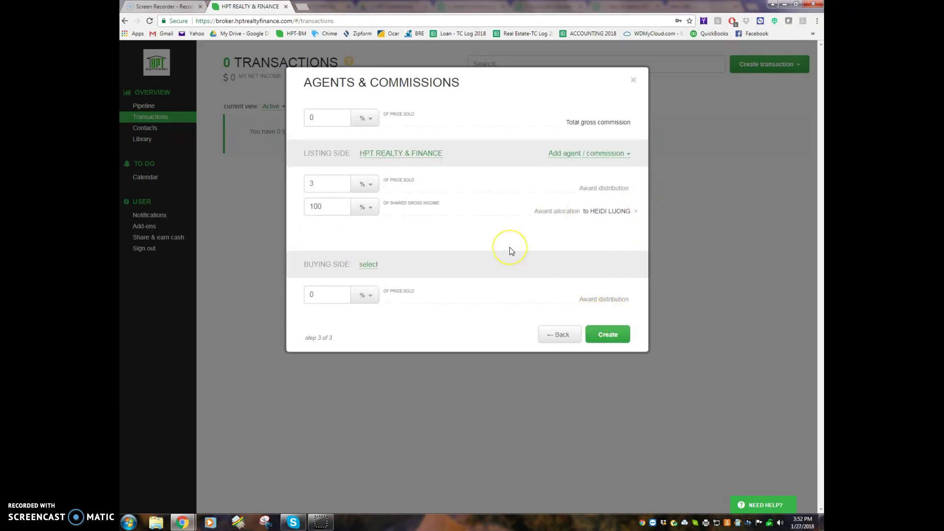
left_click(606, 334)
left_click(530, 290)
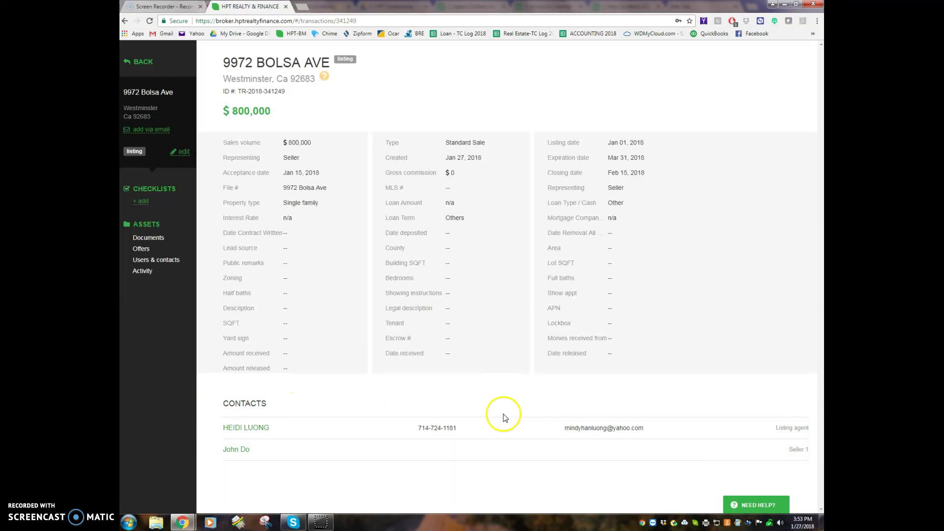
Attach the (HPT) Closing Real Estate Transaction checklist with contract written date Jan 12, 2018
left_click(141, 202)
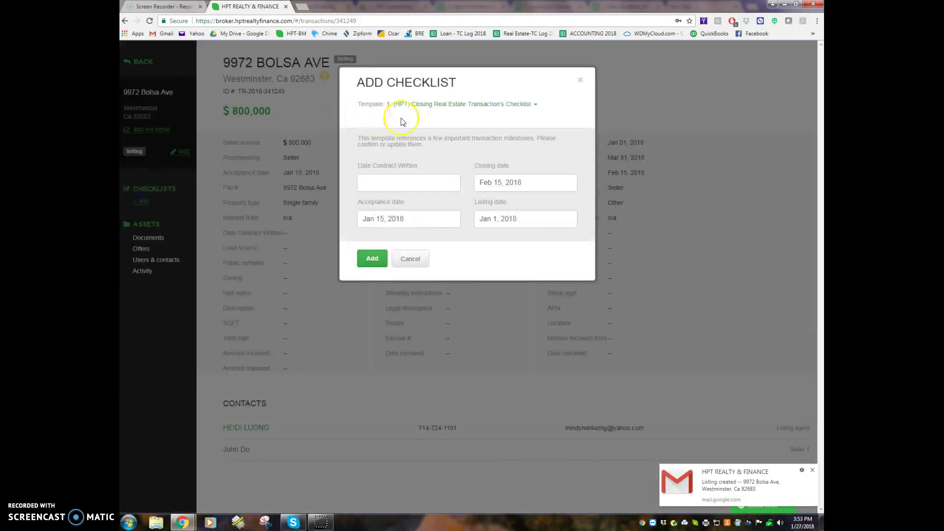
left_click(415, 105)
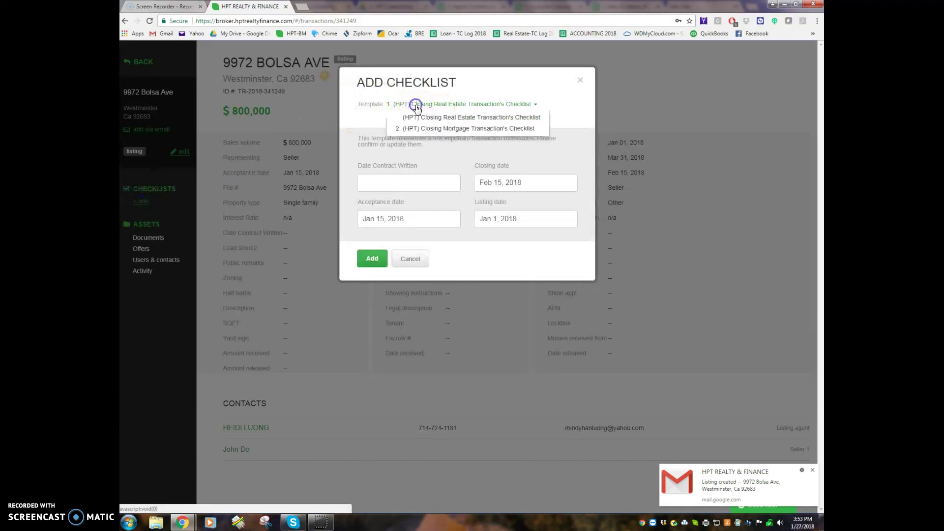
left_click(459, 121)
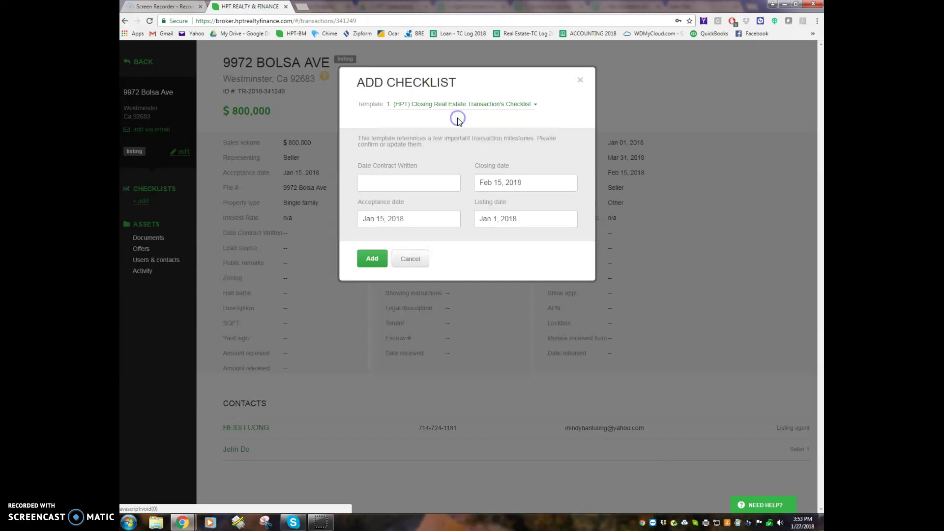
left_click(389, 184)
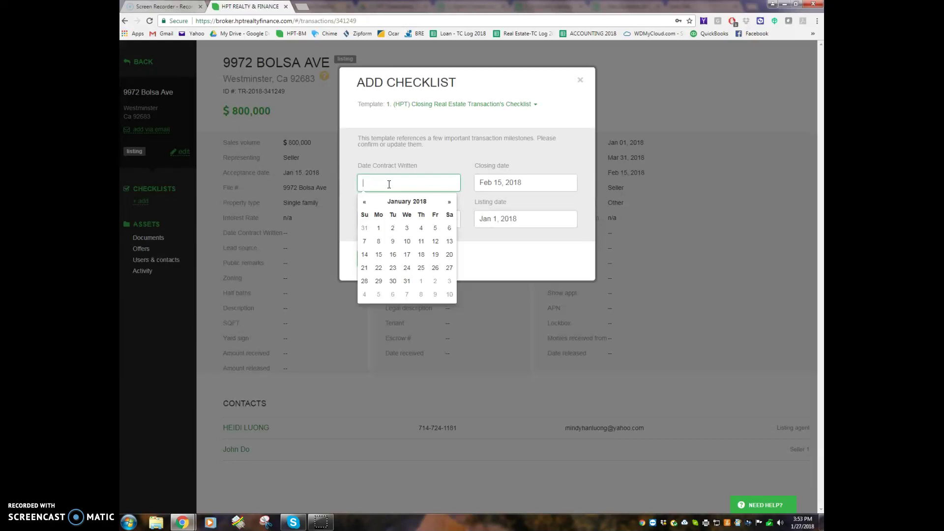
left_click(487, 256)
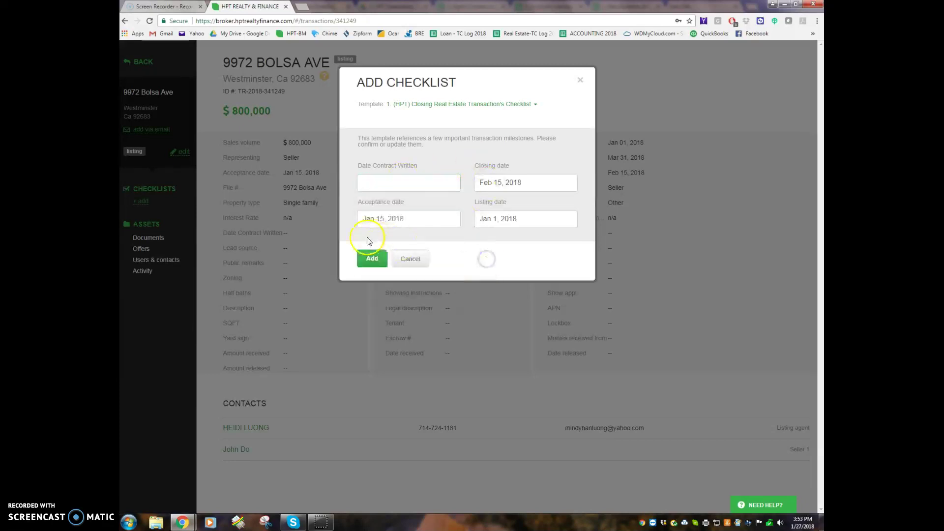
left_click(388, 186)
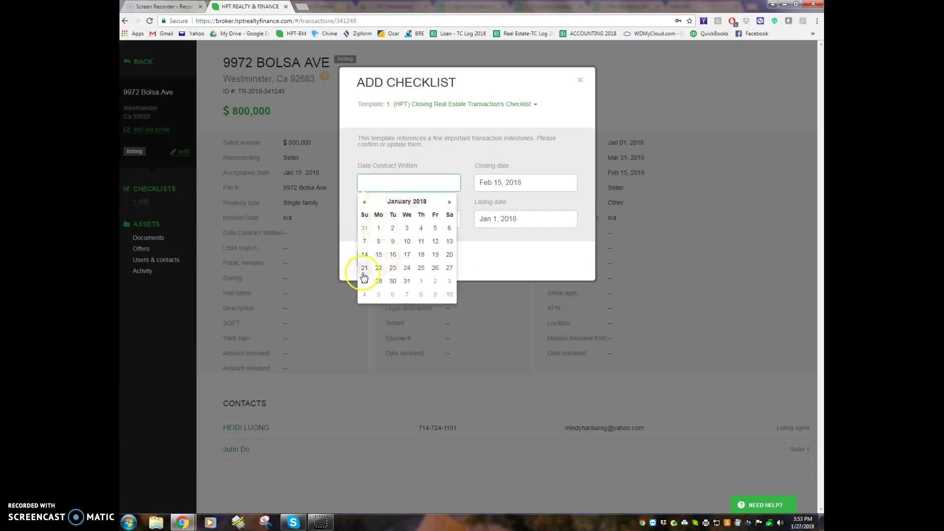
left_click(436, 242)
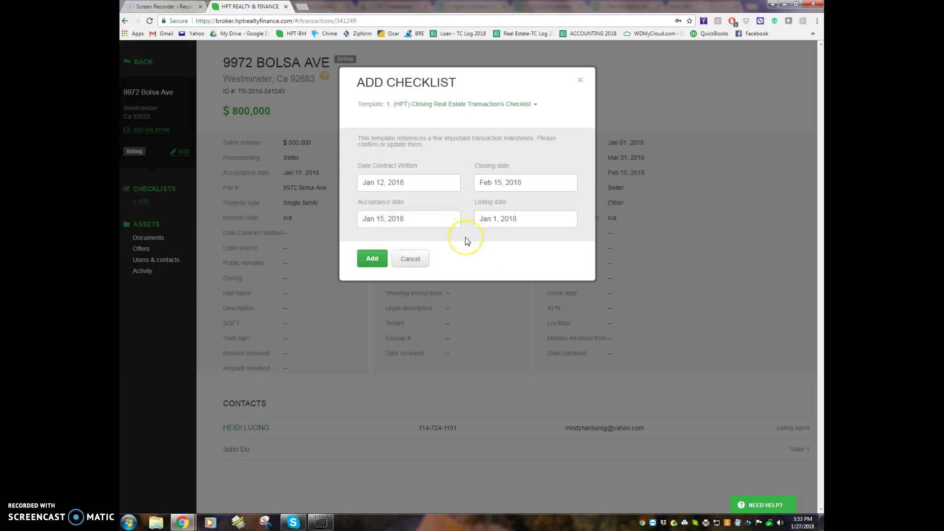
left_click(371, 263)
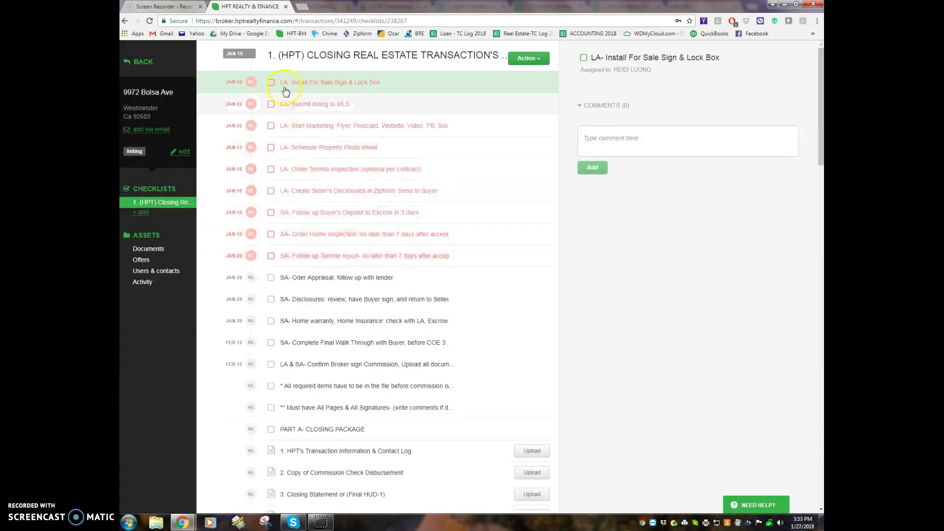
Check off the tasks from LA- Install For Sale Sign & Lock Box through SA- Follow up Termite report
left_click(334, 259)
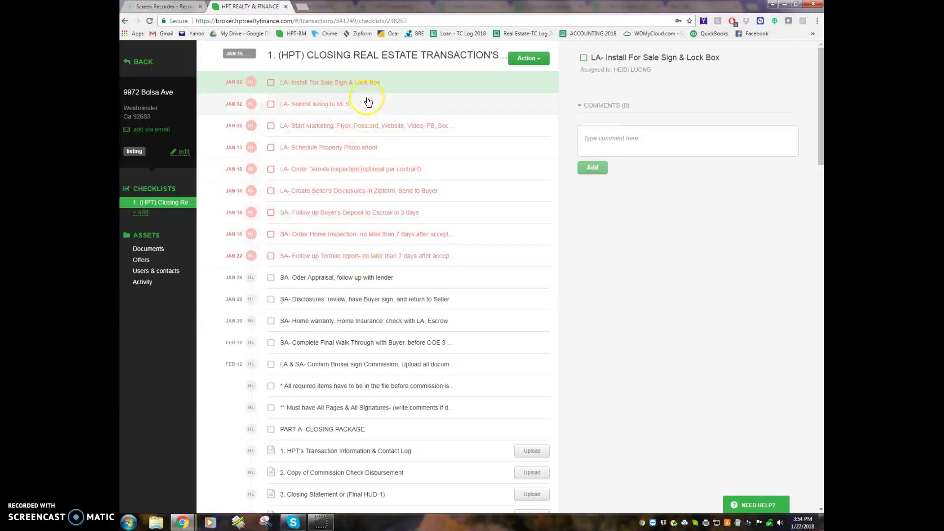
scroll(523, 280, "down", 1)
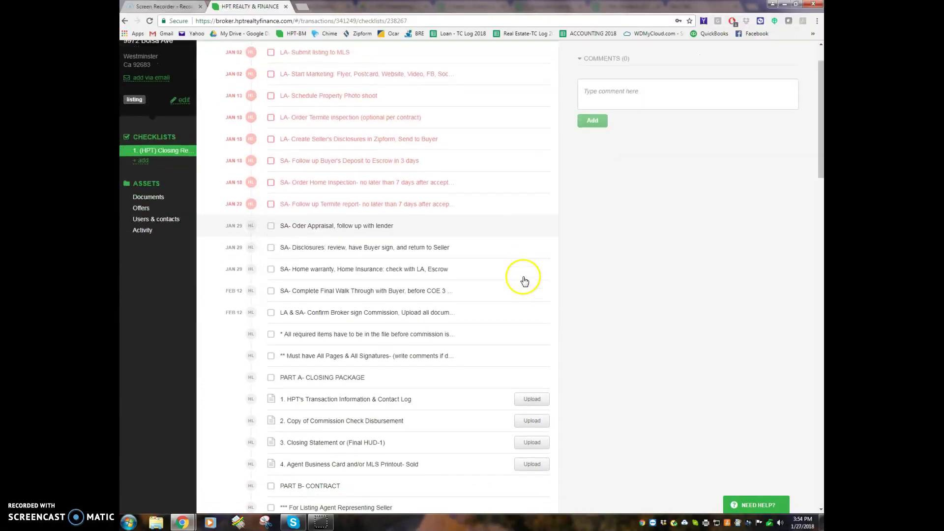
scroll(320, 177, "up", 1)
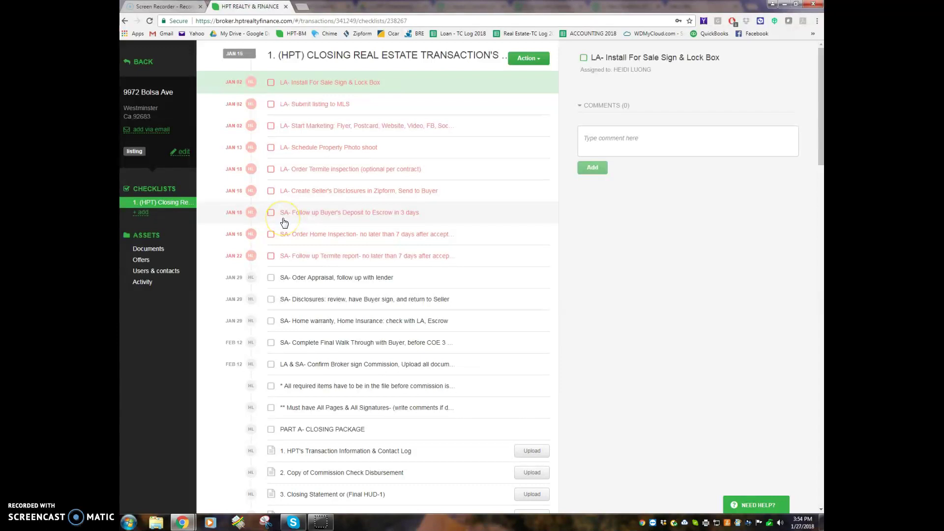
scroll(350, 237, "down", 1)
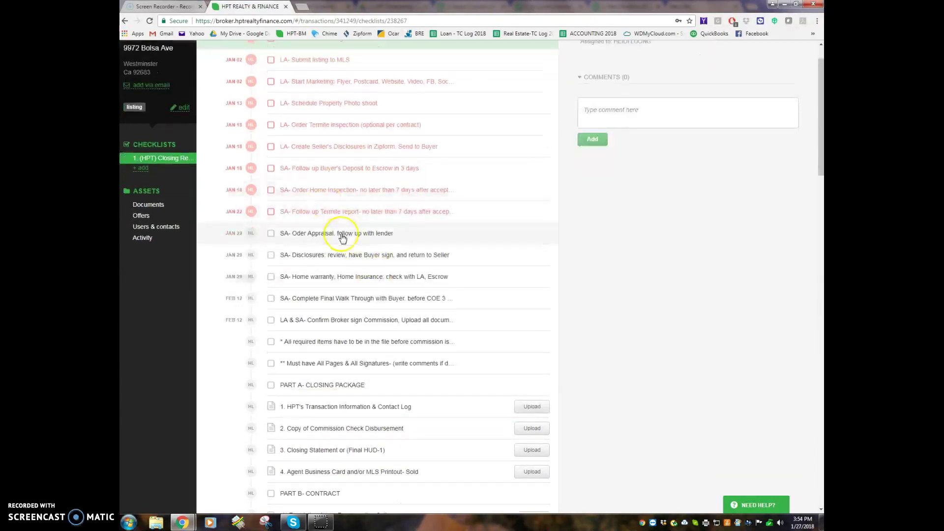
scroll(343, 239, "up", 1)
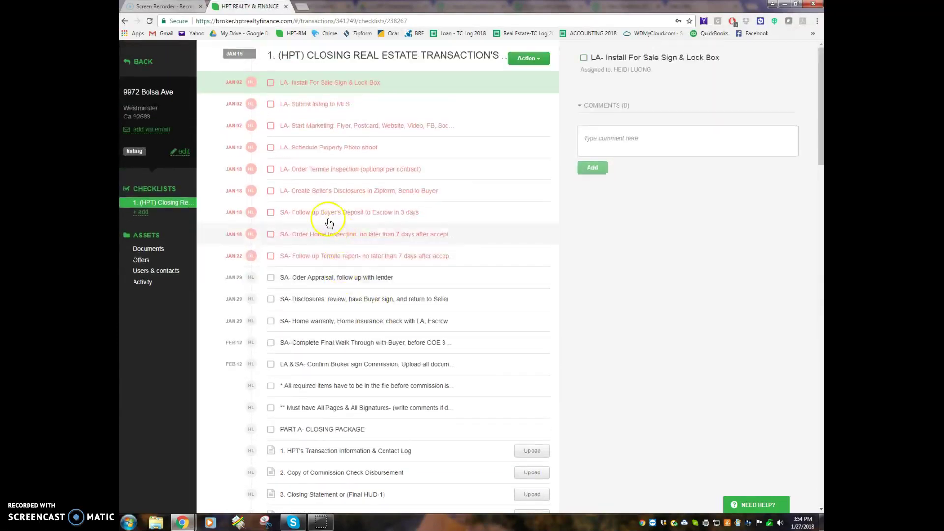
left_click(271, 83)
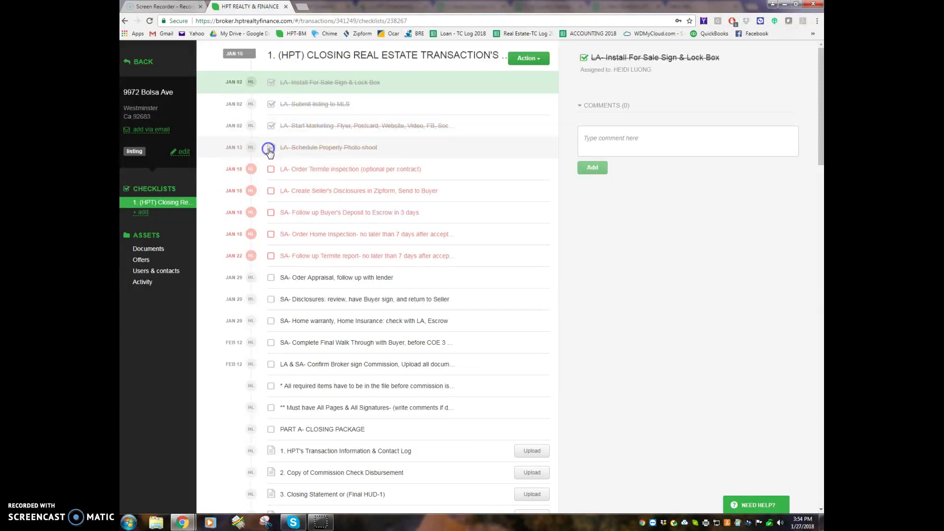
left_click(271, 169)
left_click(271, 191)
left_click(271, 213)
left_click(271, 234)
left_click(270, 256)
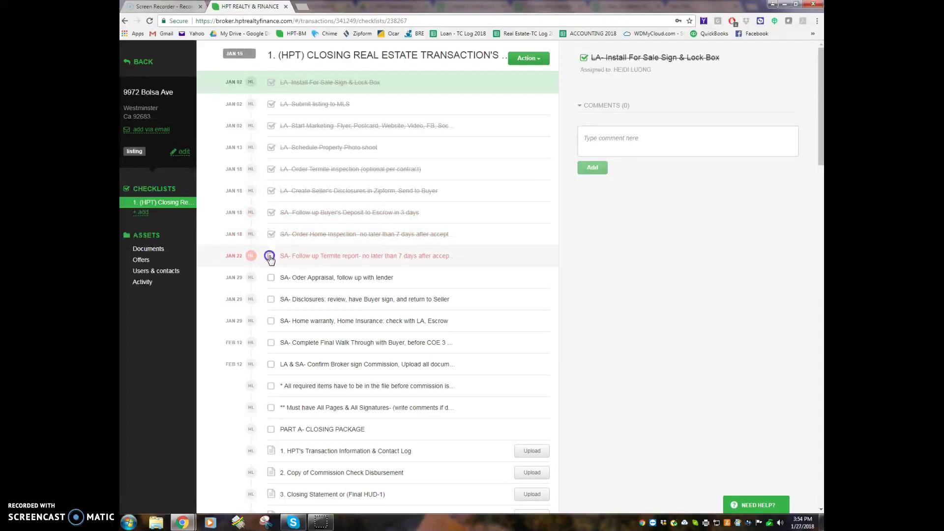
scroll(432, 331, "down", 1)
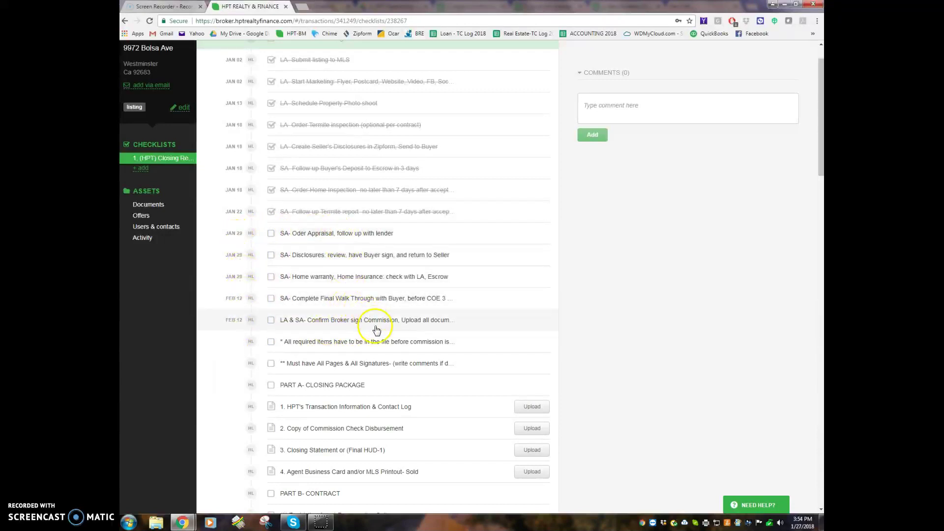
scroll(376, 329, "down", 2)
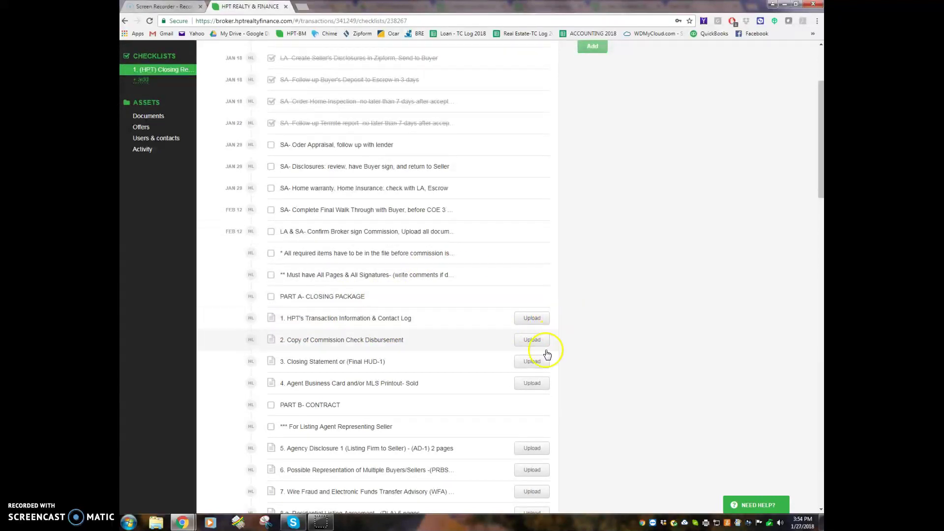
scroll(540, 422, "down", 2)
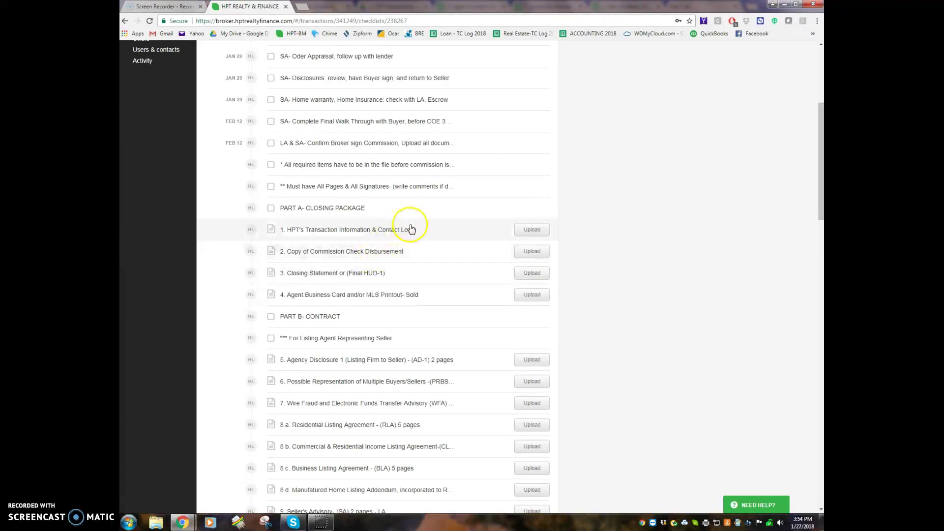
scroll(478, 411, "down", 2)
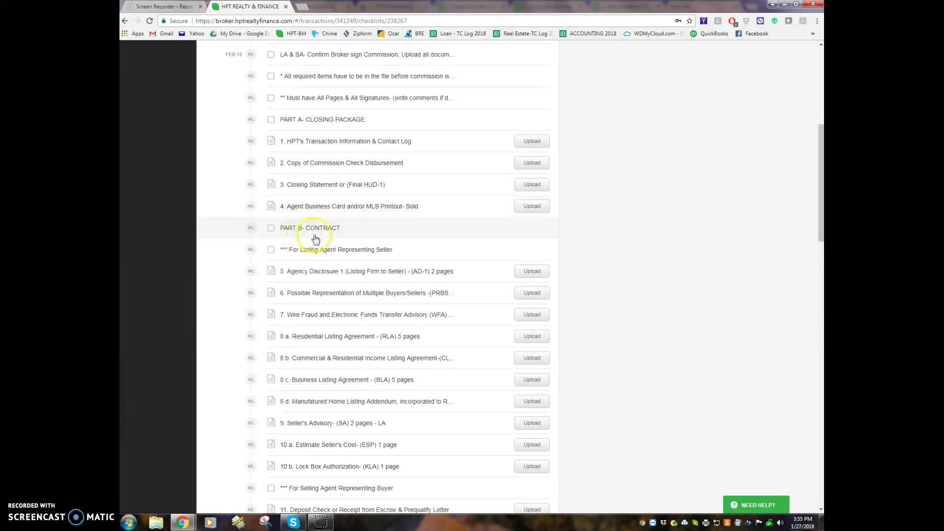
scroll(328, 238, "down", 1)
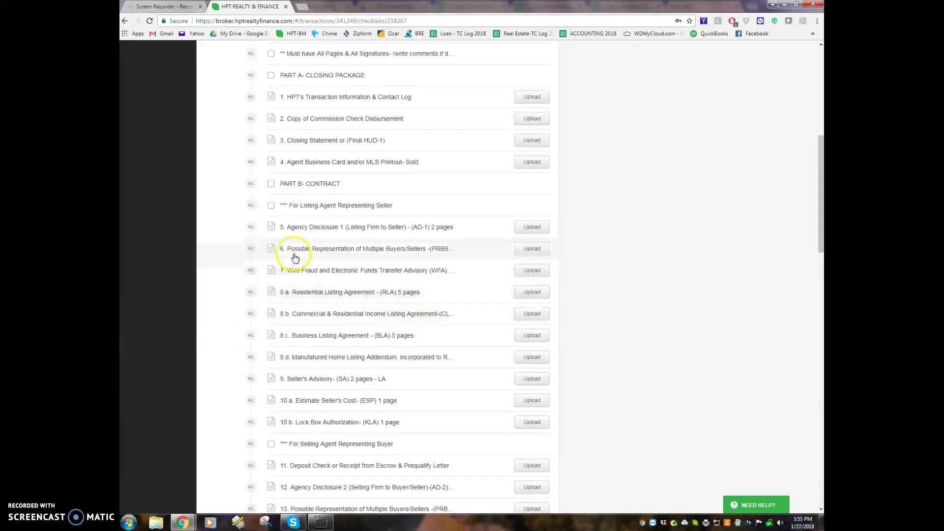
Skip the 8 a. upload and comment 'not needed' on item 8 b. (CLA)
left_click(531, 294)
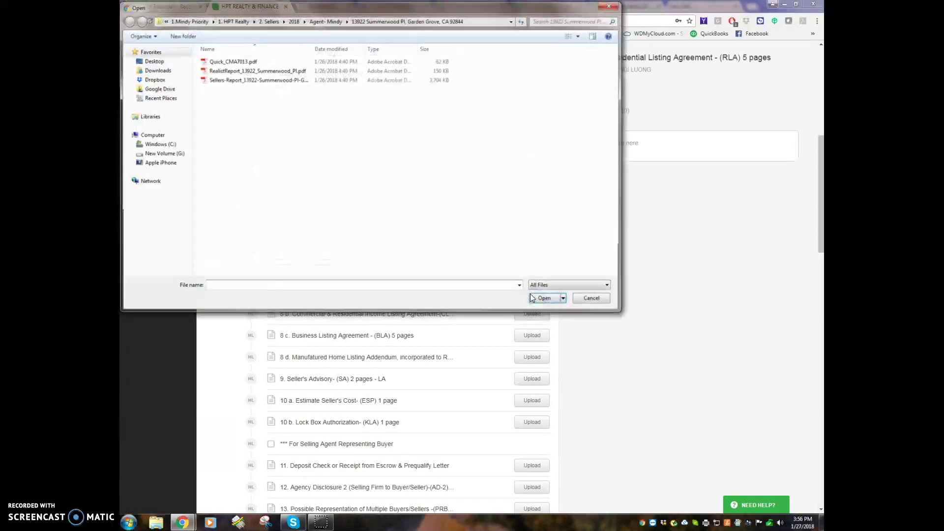
left_click(607, 300)
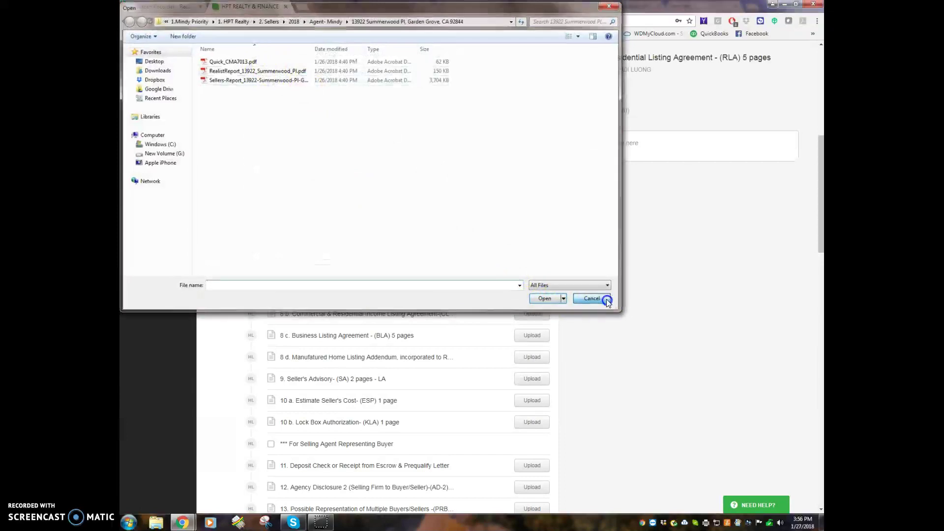
left_click(395, 317)
left_click(611, 154)
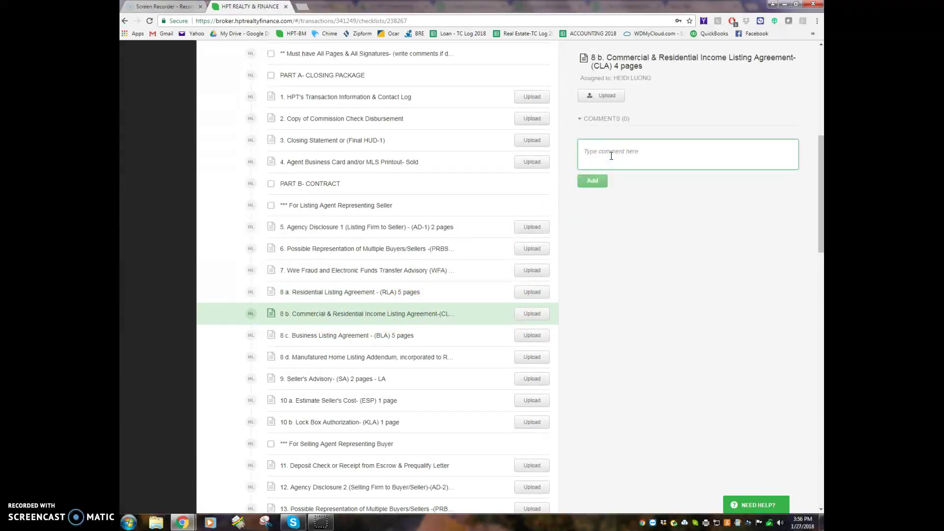
type("not needed")
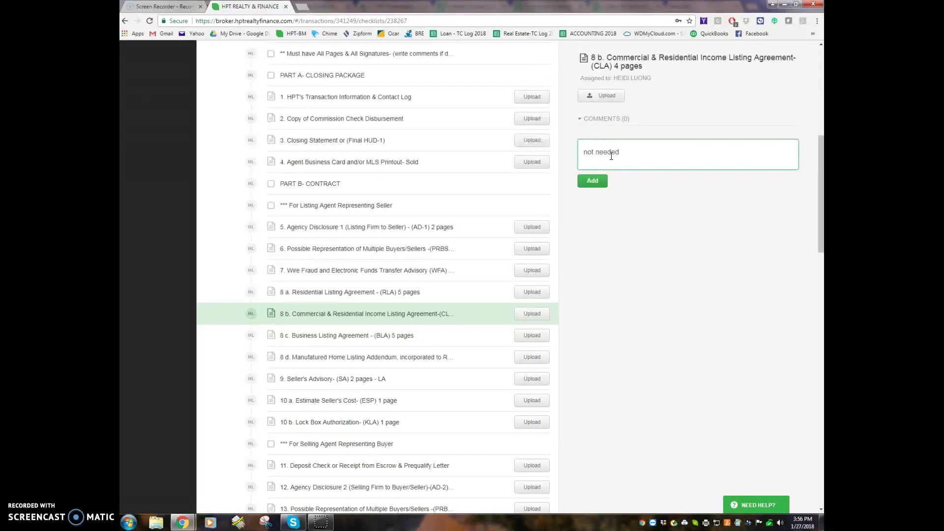
left_click(592, 181)
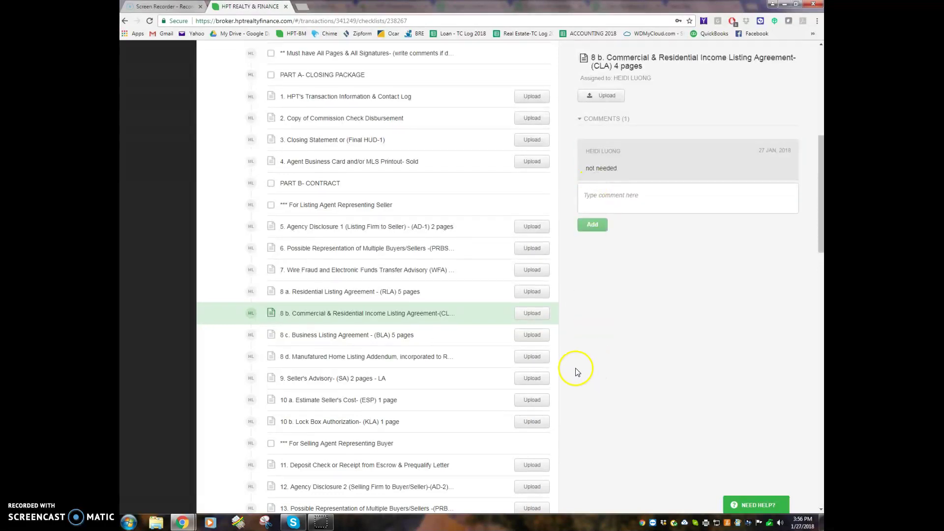
scroll(475, 344, "down", 4)
scroll(461, 287, "down", 8)
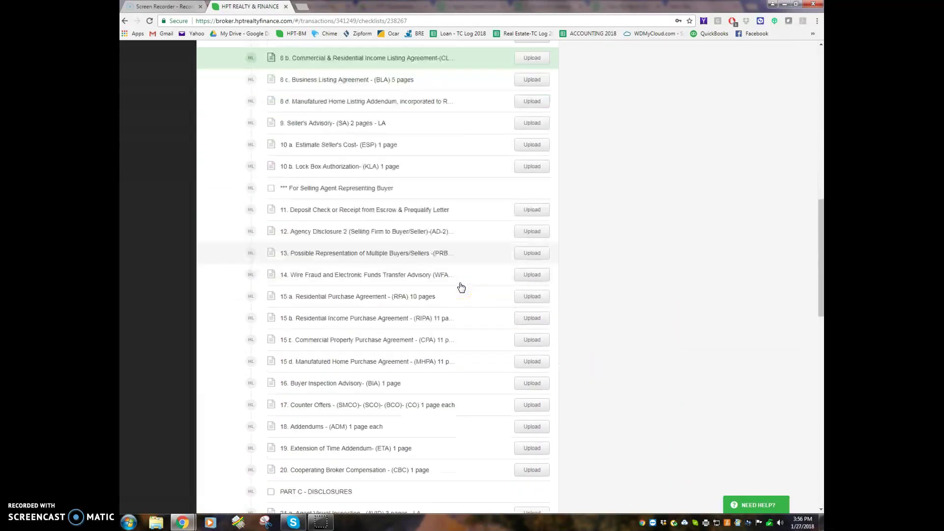
scroll(461, 288, "down", 10)
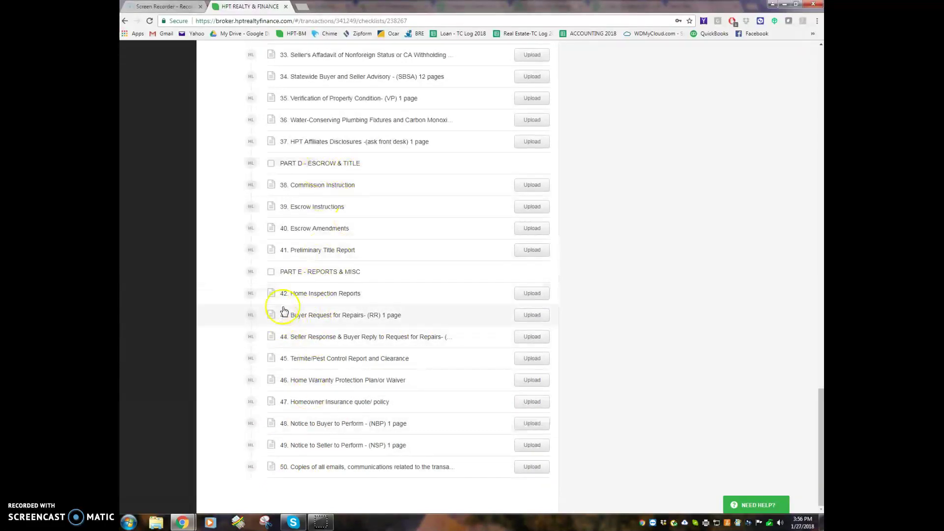
scroll(377, 294, "up", 6)
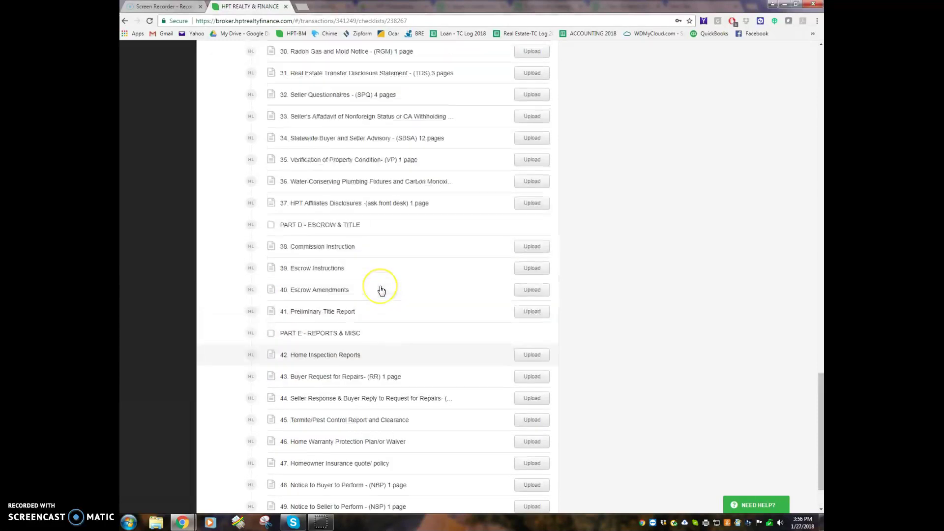
scroll(381, 291, "up", 2)
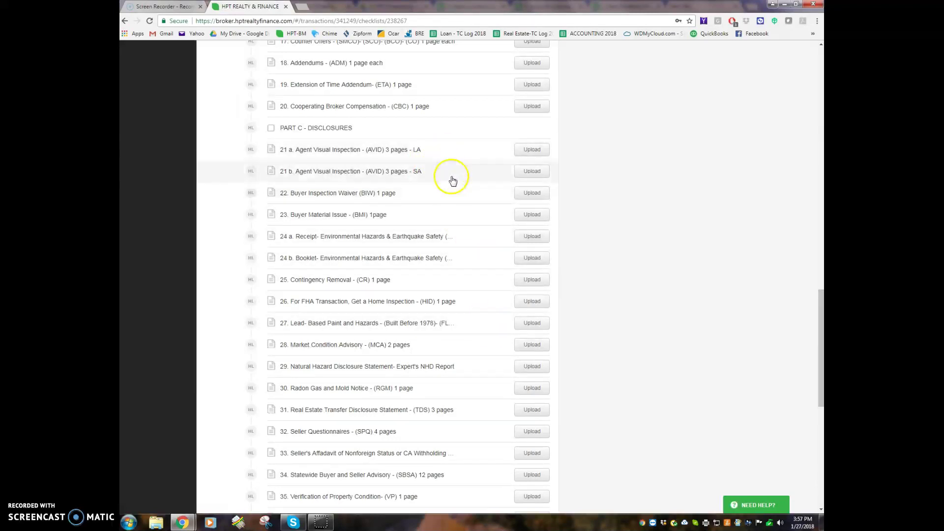
scroll(490, 408, "down", 6)
scroll(491, 411, "up", 12)
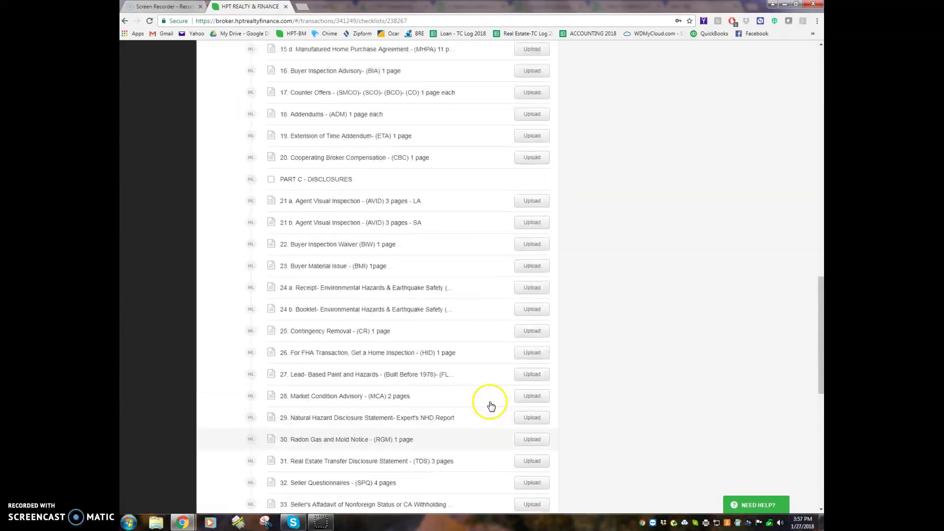
left_click(487, 401)
scroll(488, 402, "up", 12)
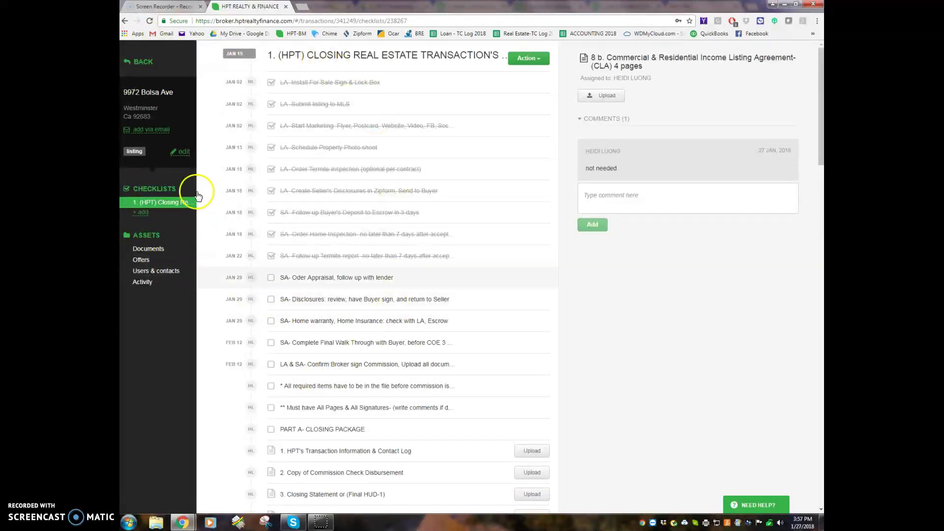
View the listing's Documents list, then return to the Transactions page
left_click(159, 251)
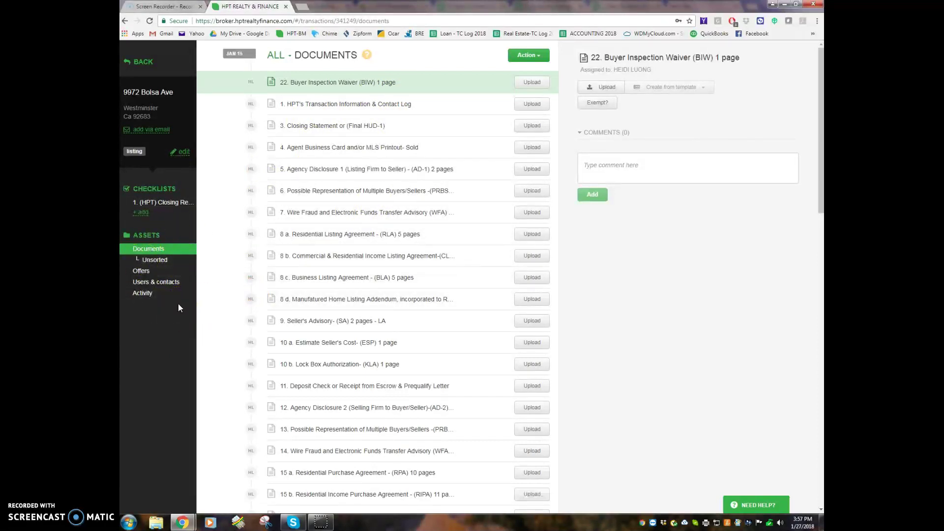
left_click(129, 63)
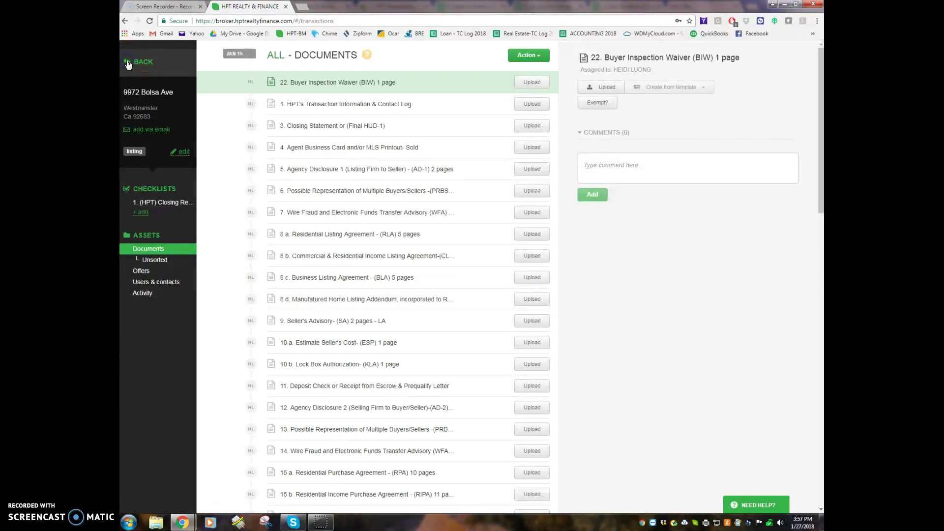
left_click(146, 124)
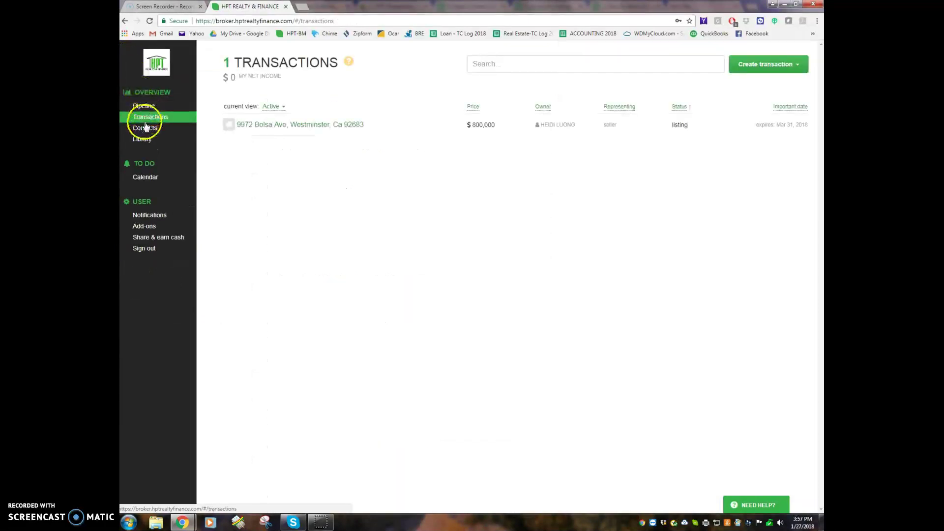